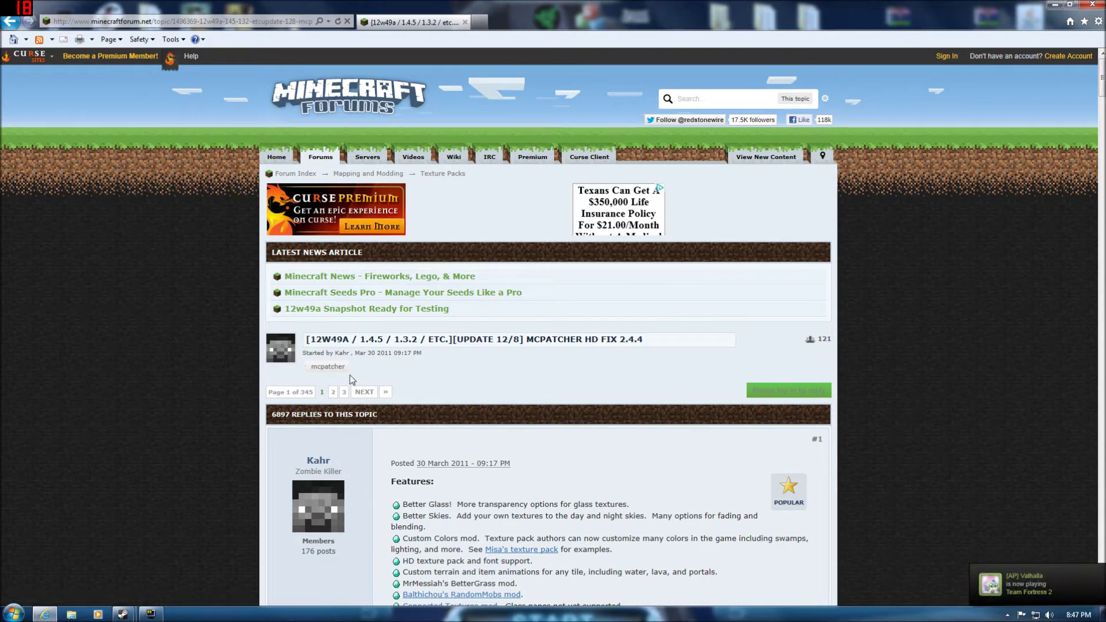
Scroll the MCPatcher thread down to its Downloads section with the Windows MediaFire and GitHub links.
scroll(74, 342, down, 5)
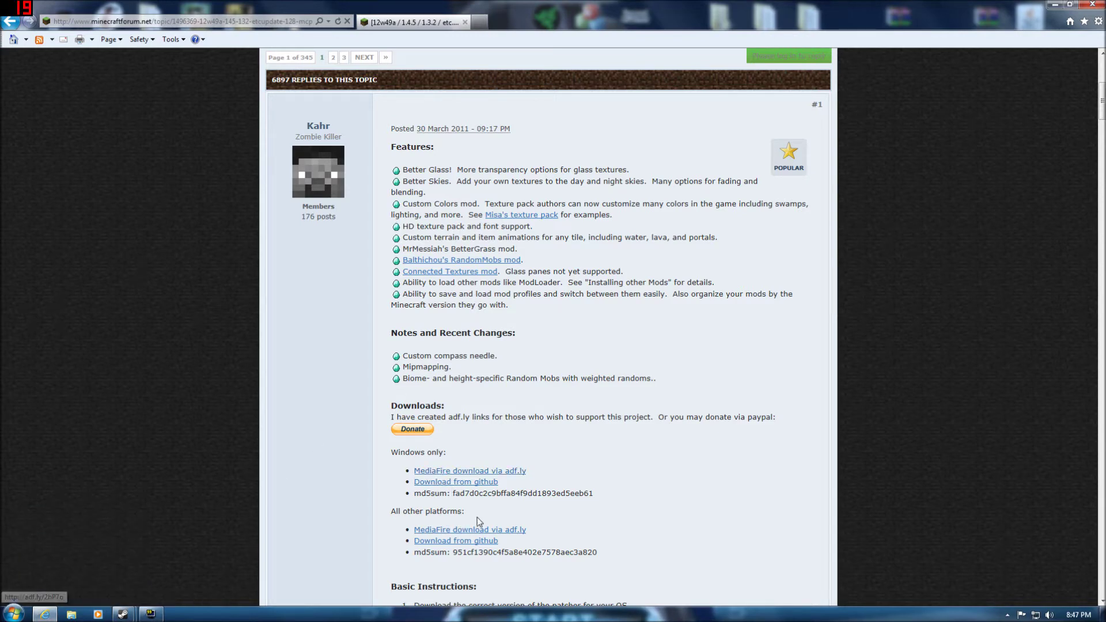
scroll(382, 265, down, 1)
scroll(244, 78, up, 4)
scroll(244, 78, down, 3)
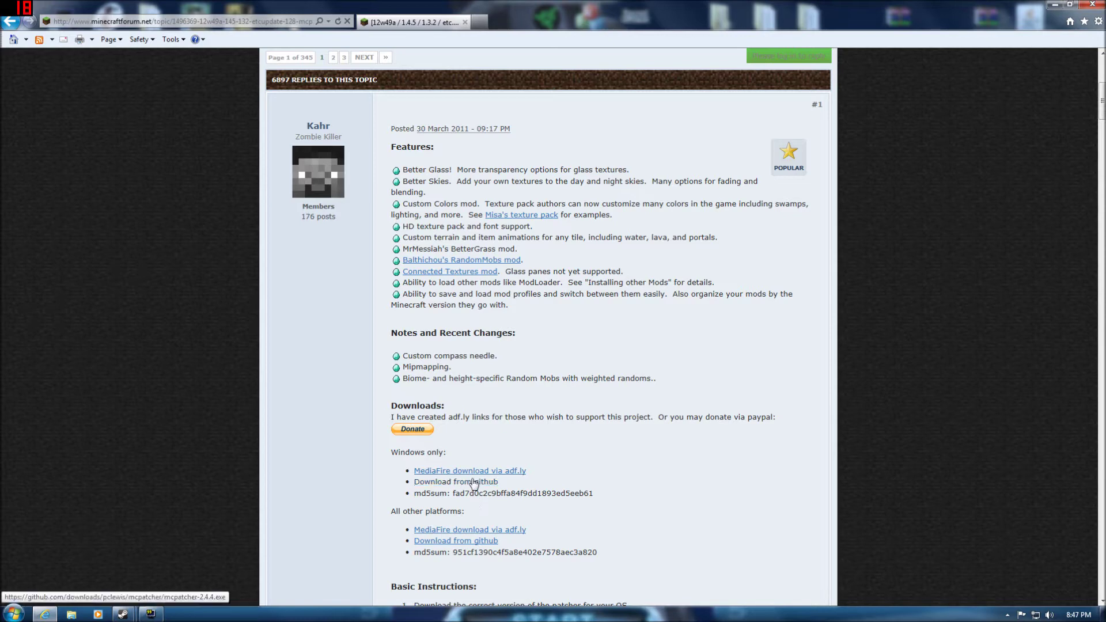
scroll(432, 478, down, 5)
scroll(547, 518, up, 5)
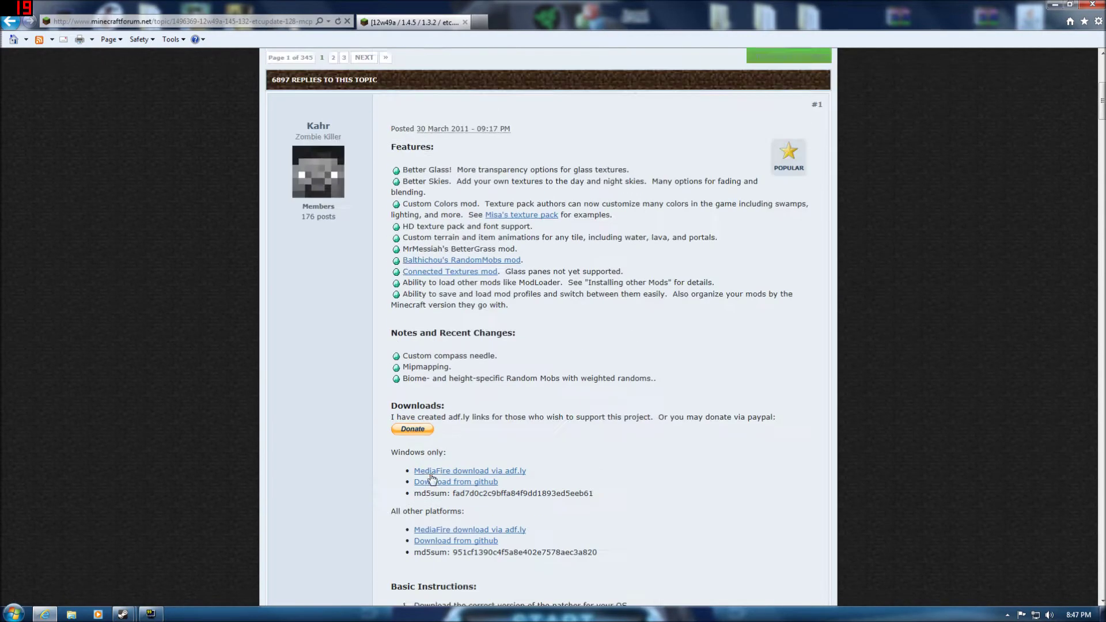
scroll(665, 562, down, 1)
scroll(666, 563, down, 5)
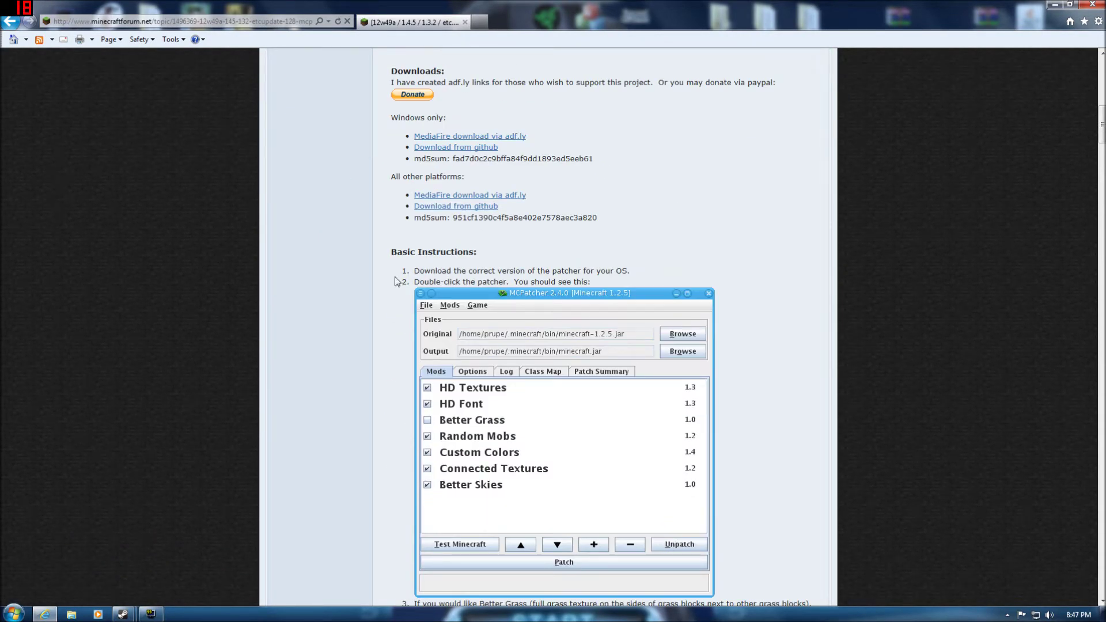
scroll(396, 281, down, 5)
scroll(538, 294, up, 9)
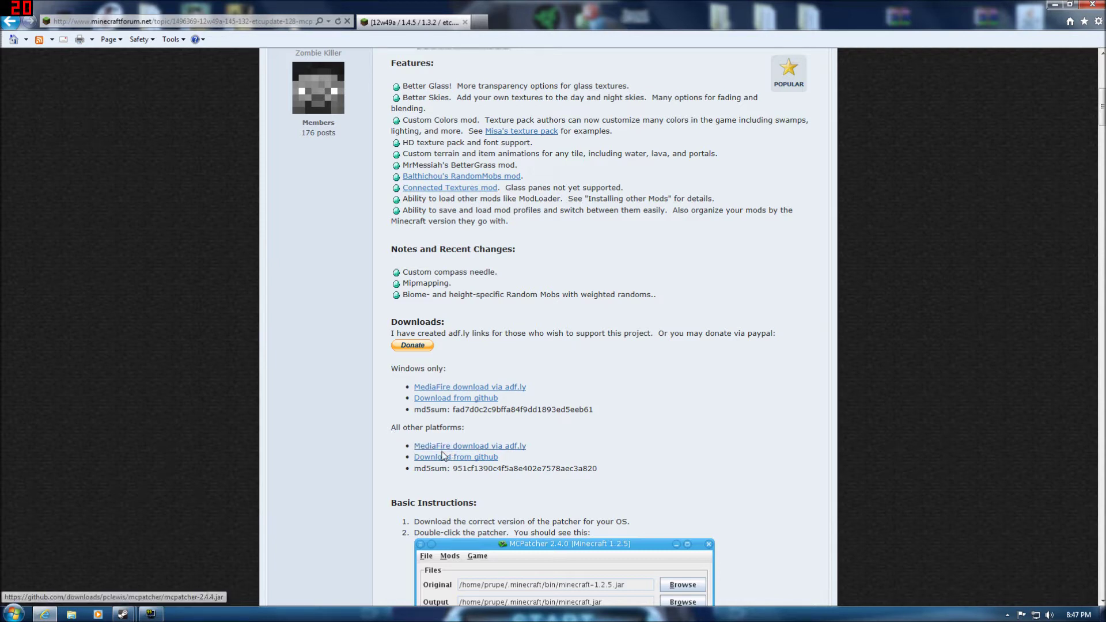
Follow the Windows MediaFire link past the adf.ly ad to the mcpatcher-2.4.4.exe download page.
click(448, 389)
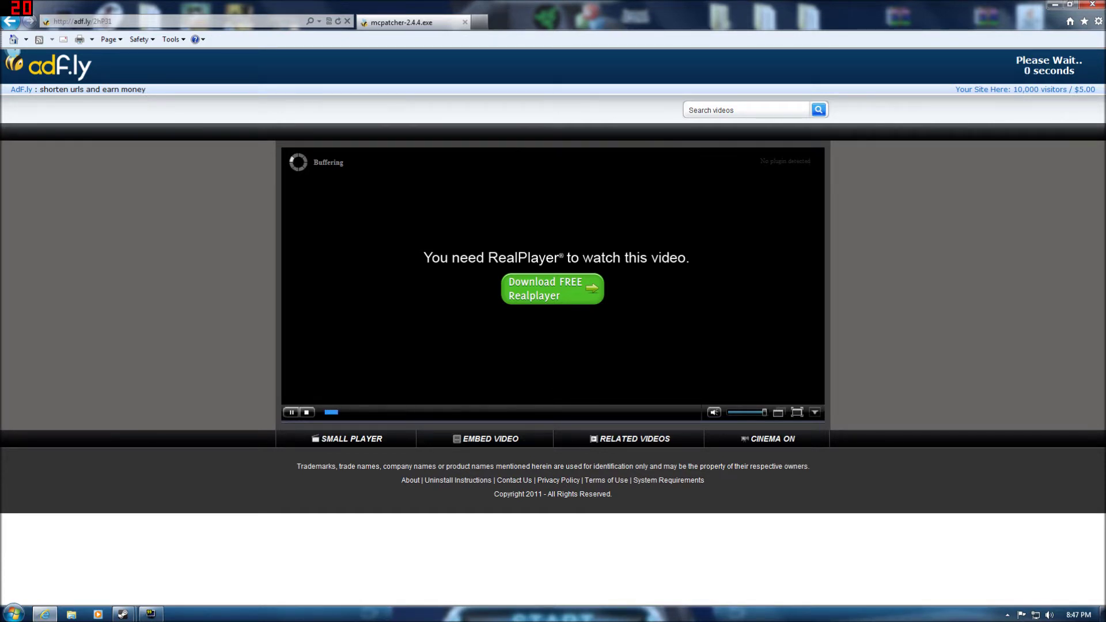
click(1043, 73)
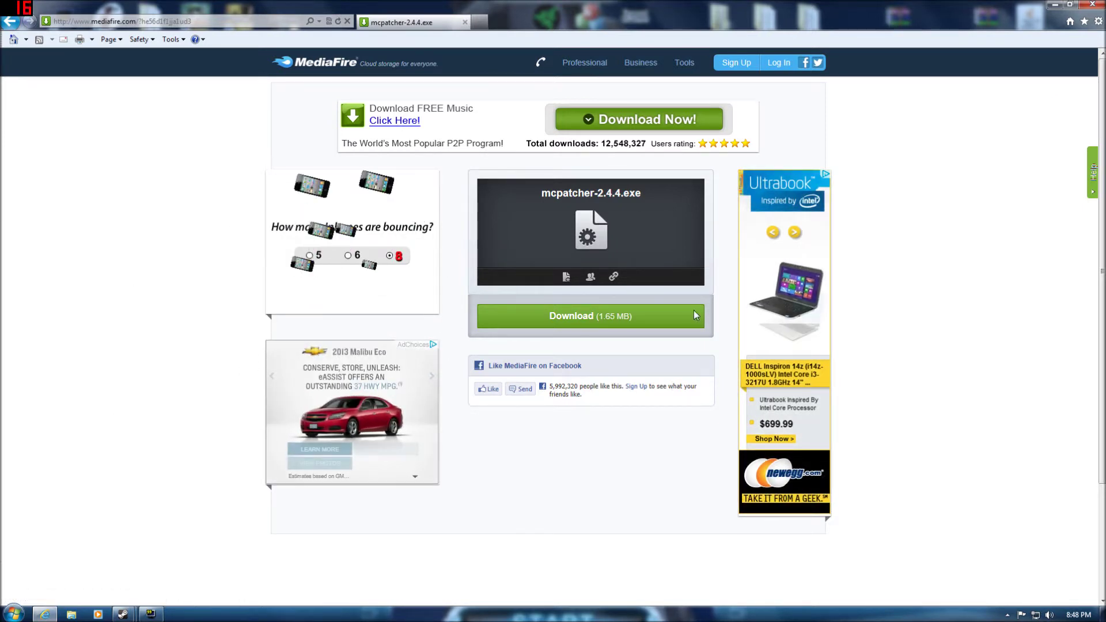
Minimize the browser and show the Downloads folder in an Explorer window on the right.
click(1055, 4)
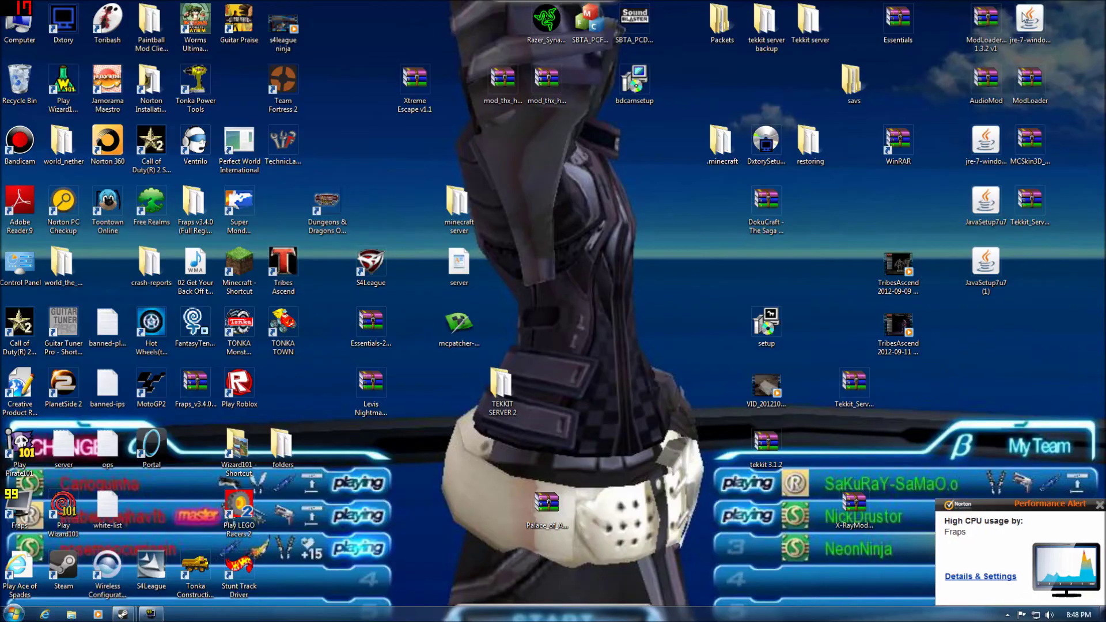
click(69, 615)
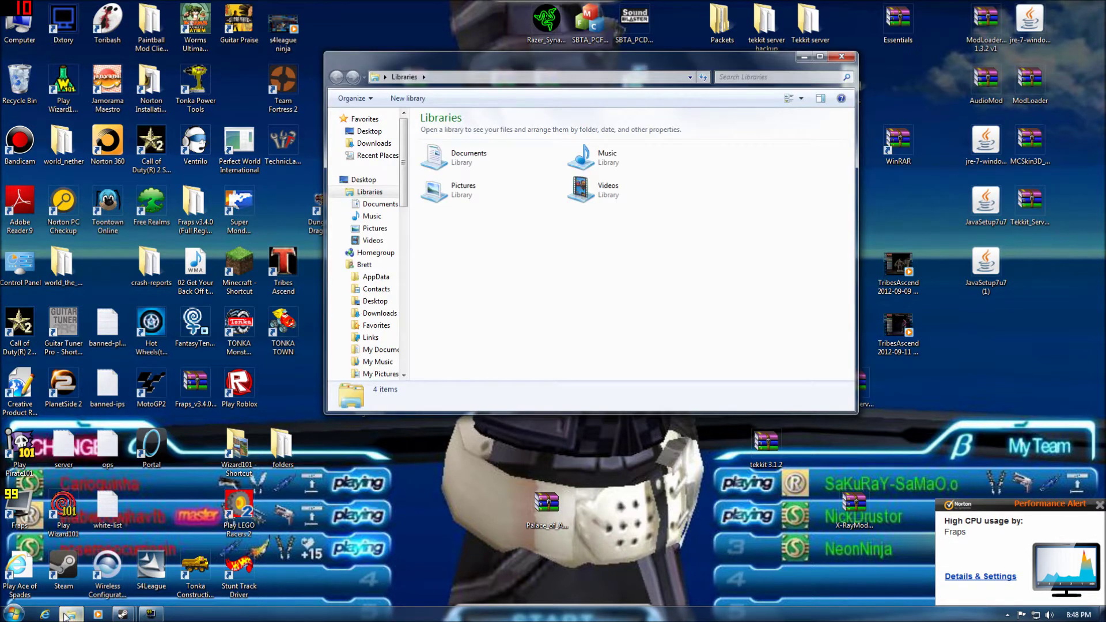
click(373, 144)
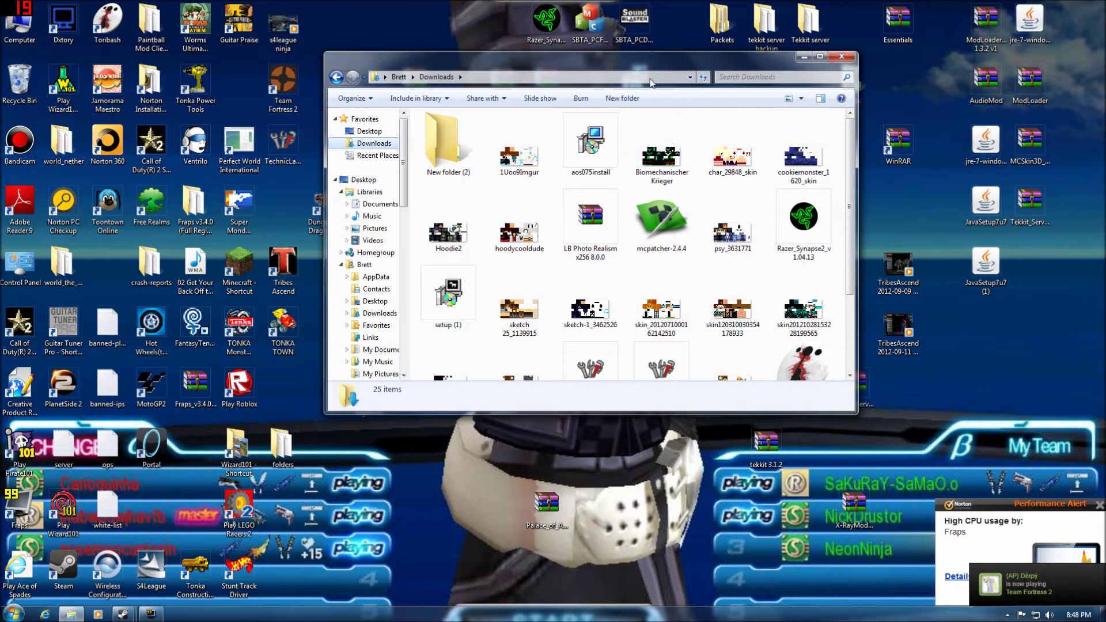
drag(668, 64, 708, 125)
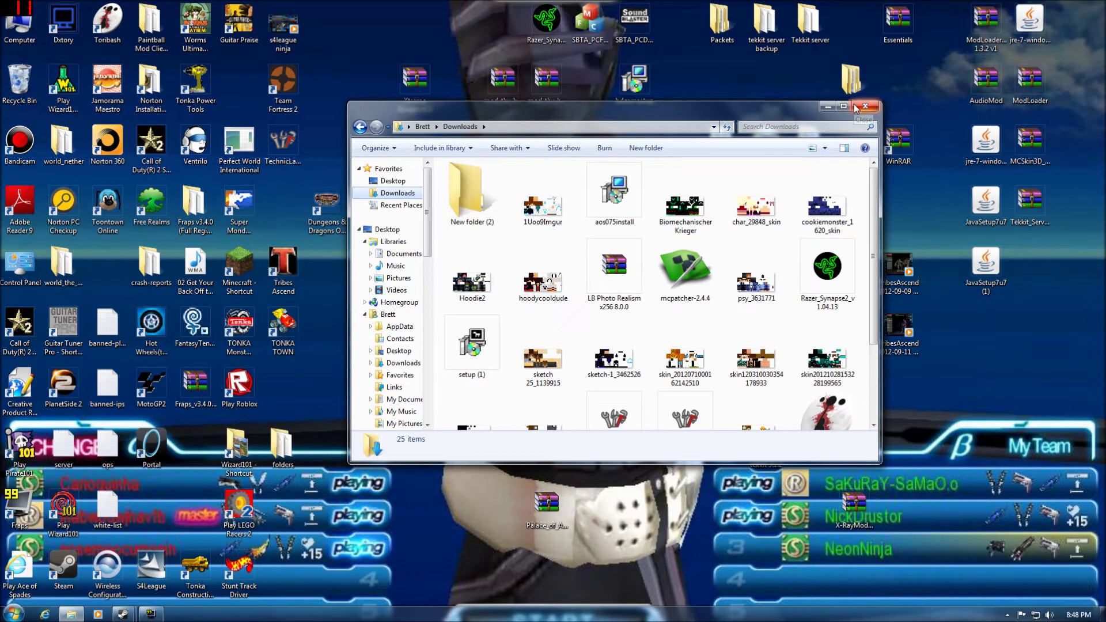
drag(749, 112, 965, 93)
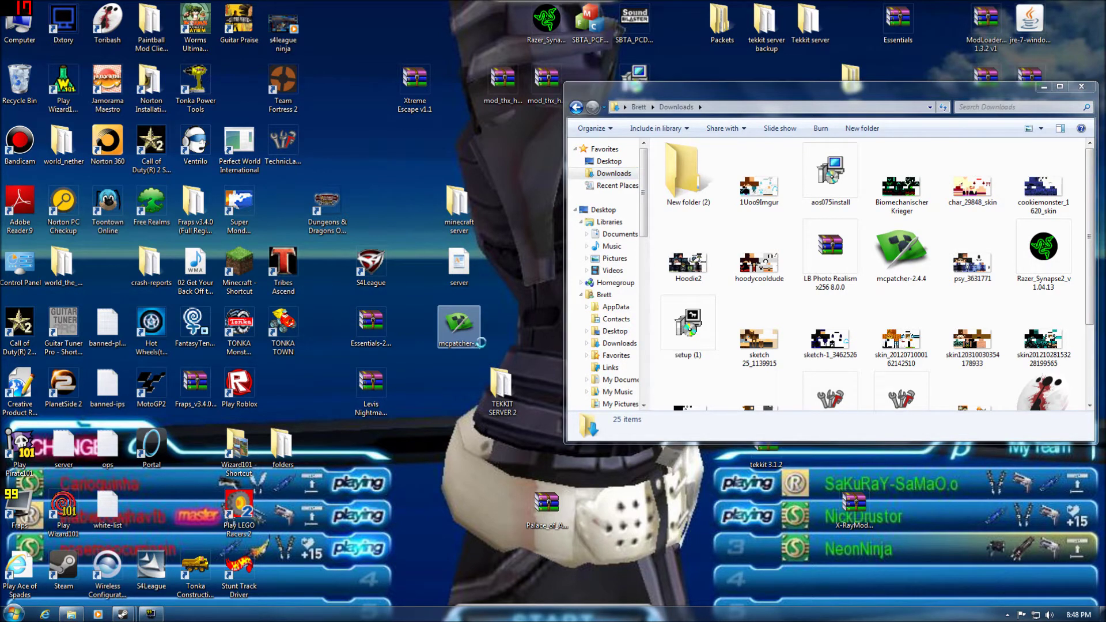
Delete the old desktop mcpatcher-2.4.3_02 and move mcpatcher-2.4.4 from Downloads onto the desktop.
right_click(457, 336)
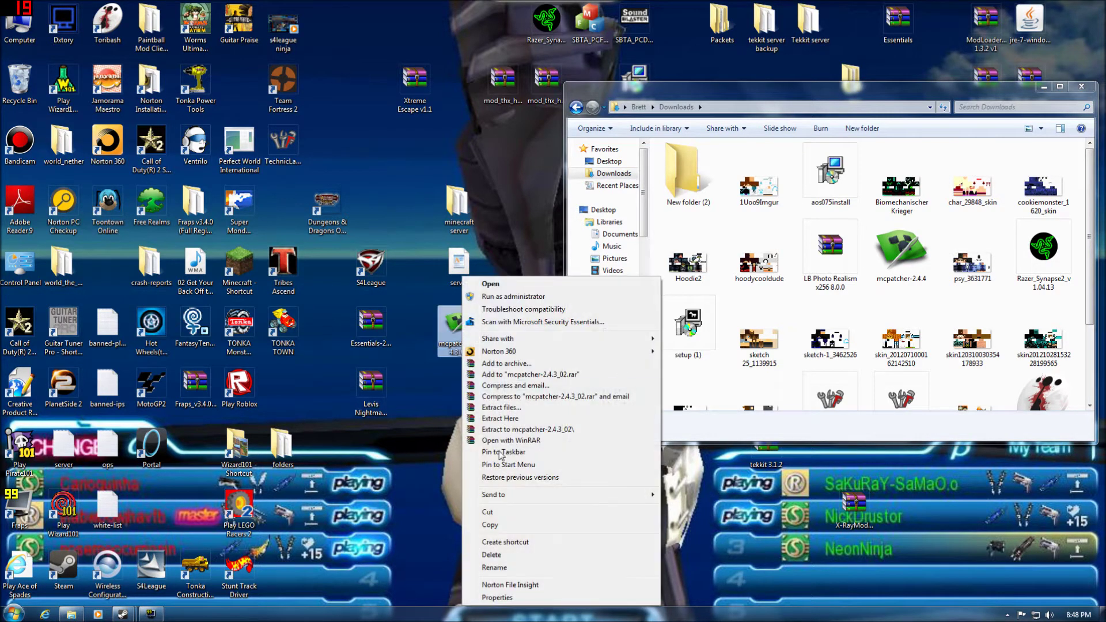
click(492, 555)
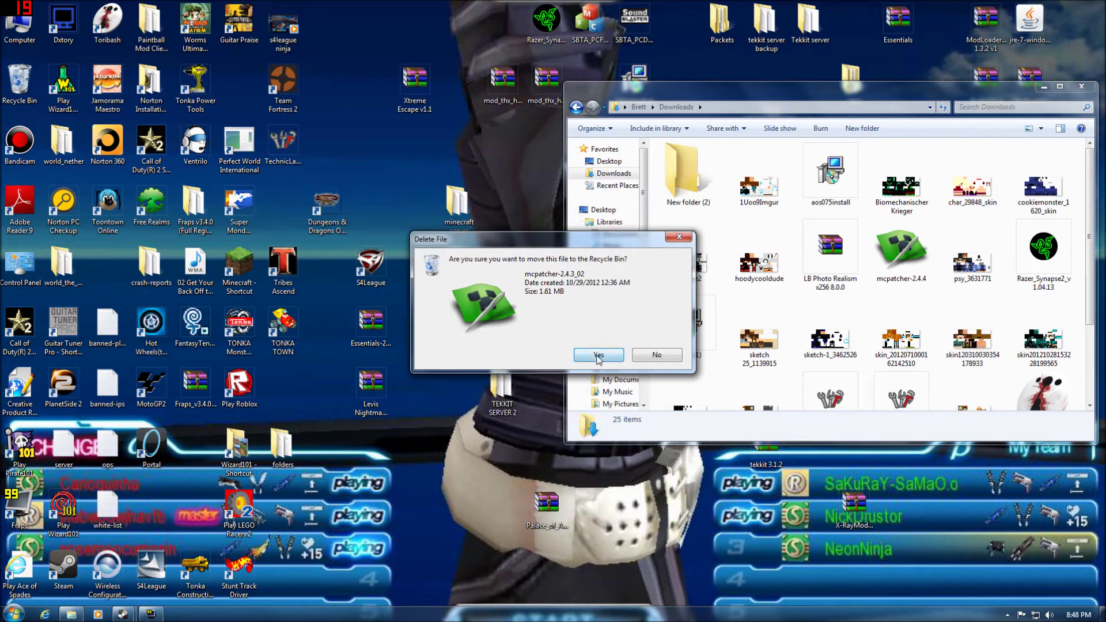
click(599, 354)
drag(916, 262, 457, 340)
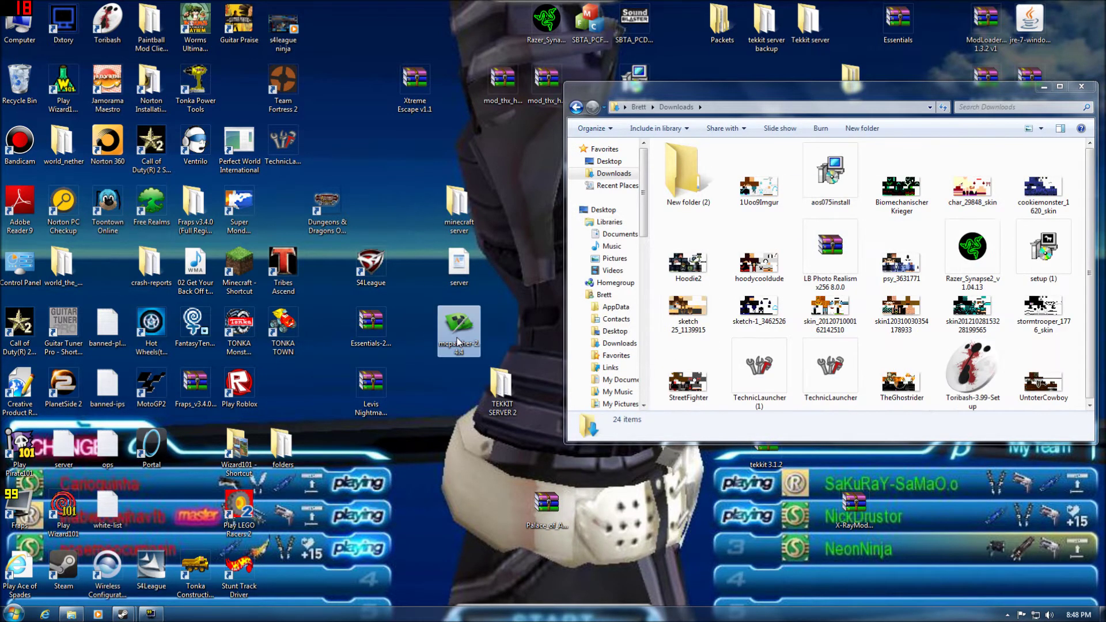
click(1081, 86)
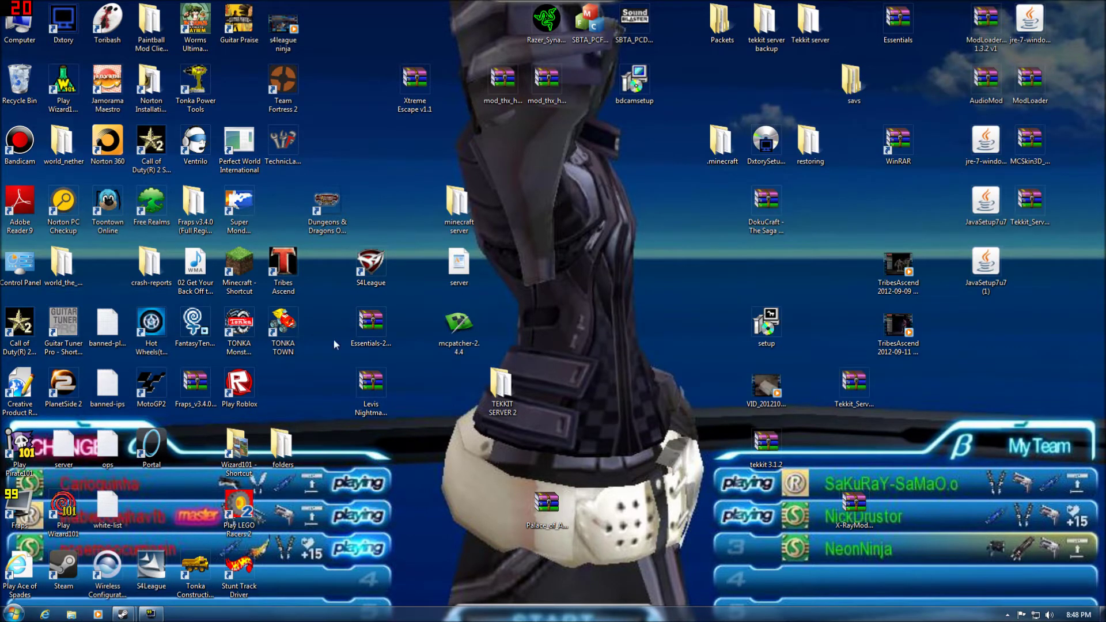
double_click(233, 274)
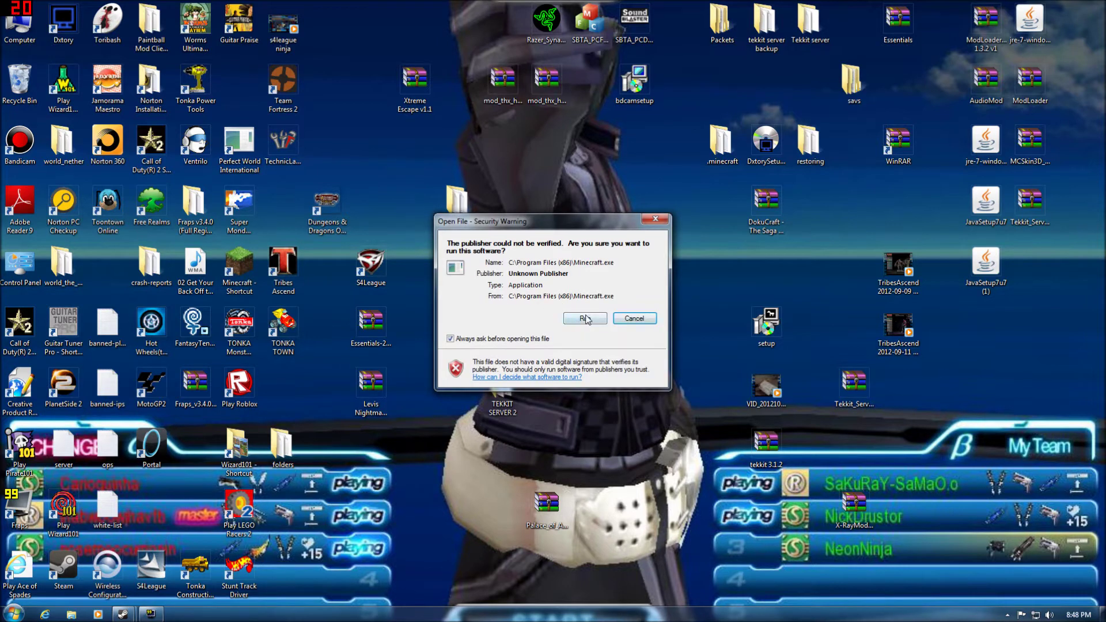
click(587, 319)
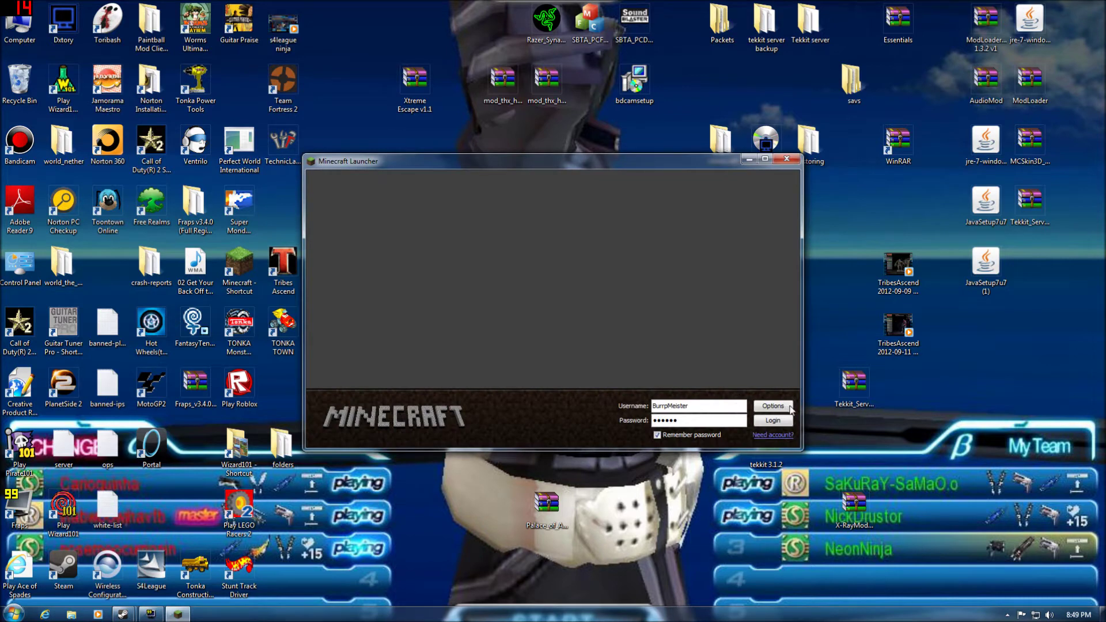
click(774, 407)
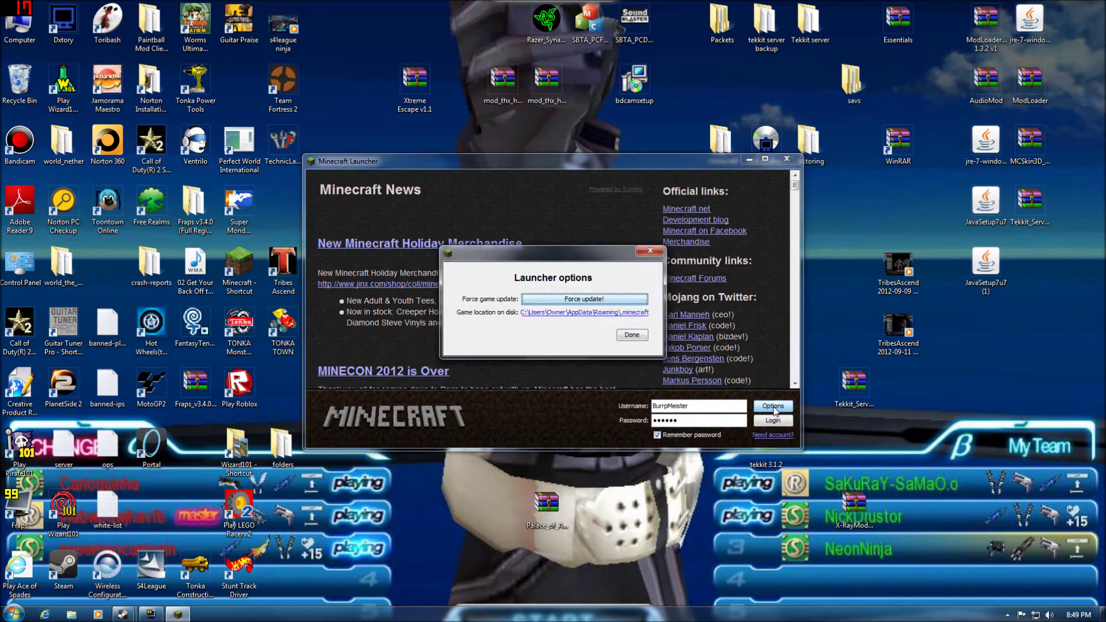
click(660, 249)
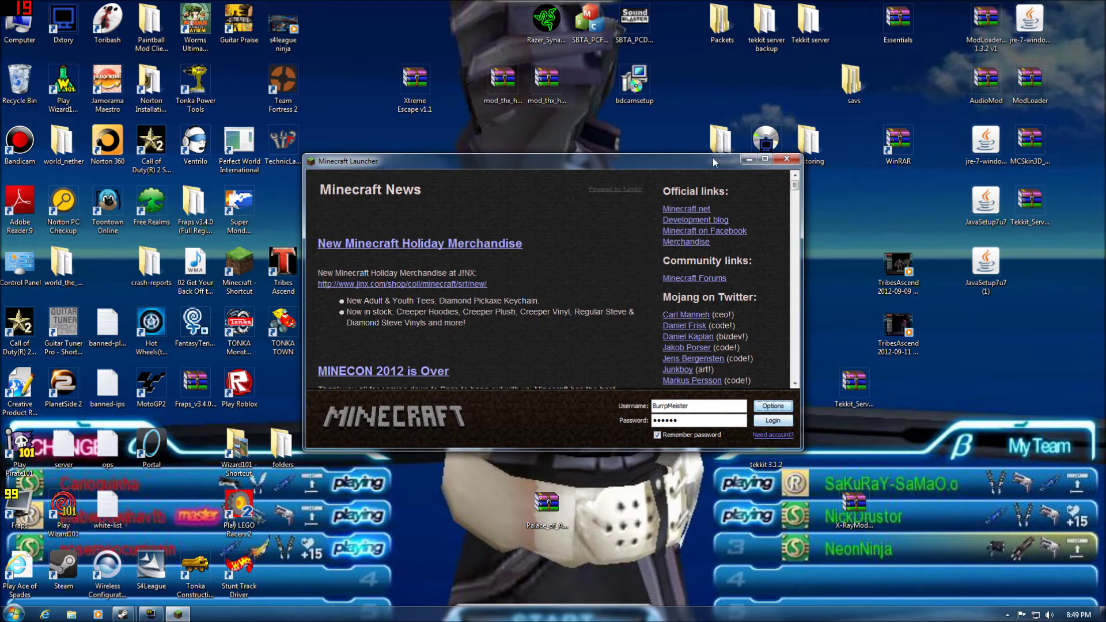
click(786, 159)
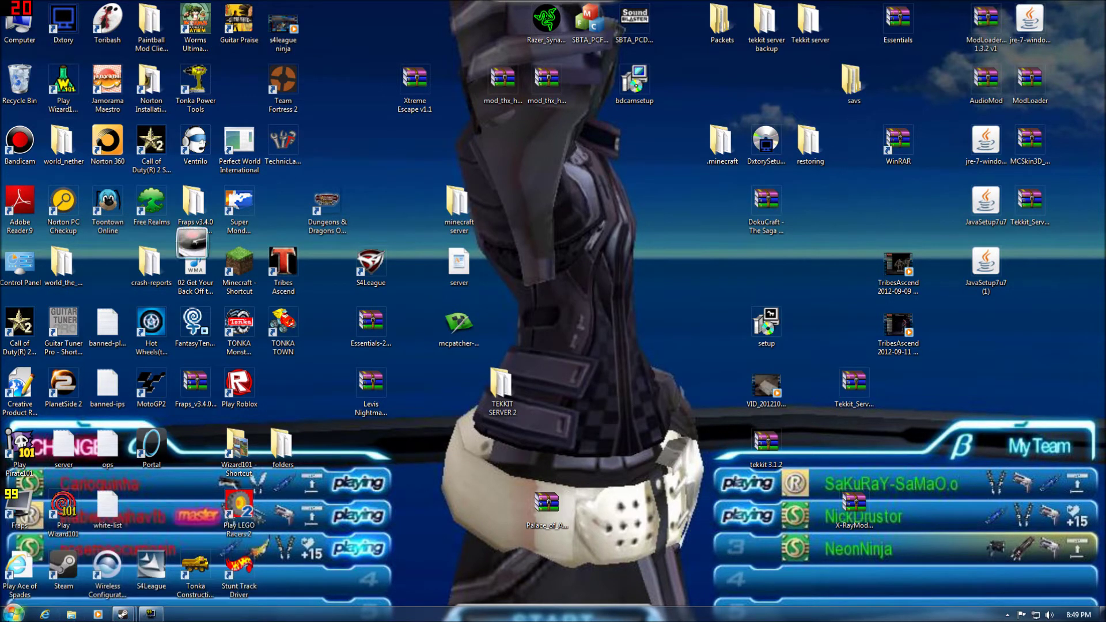
click(13, 614)
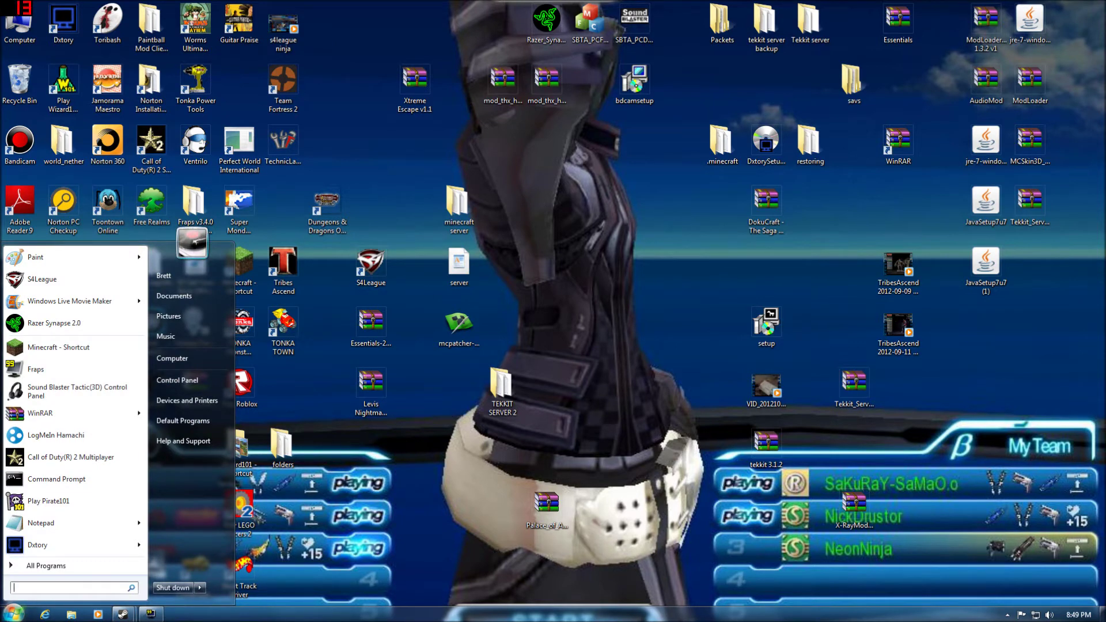
Search %appdata% from the Start menu and open the Roaming folder.
text(%)
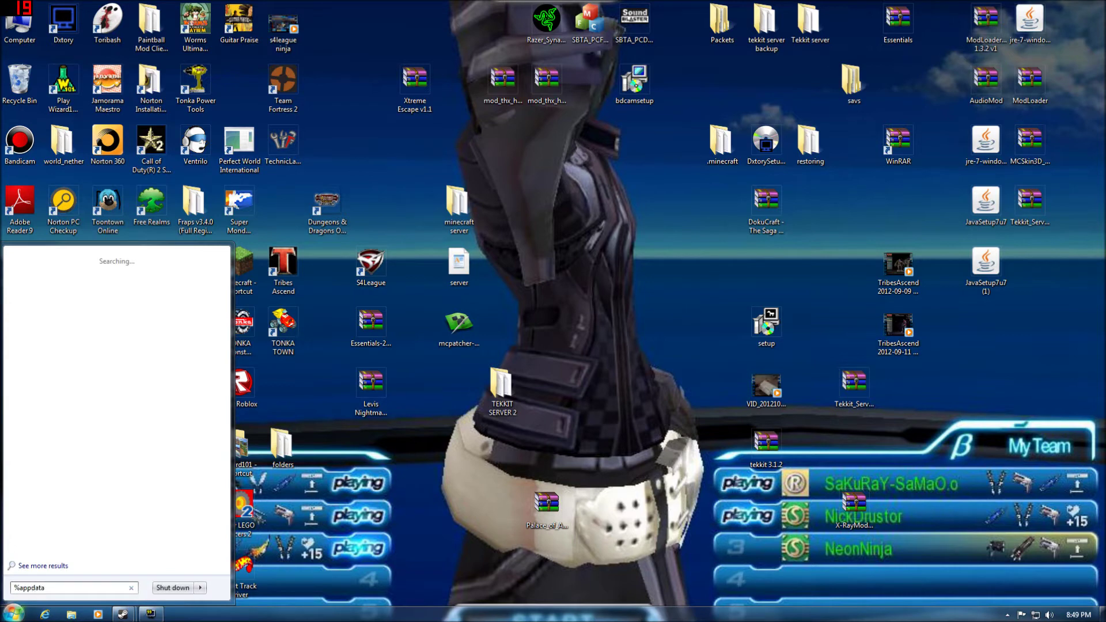
text(appdata)
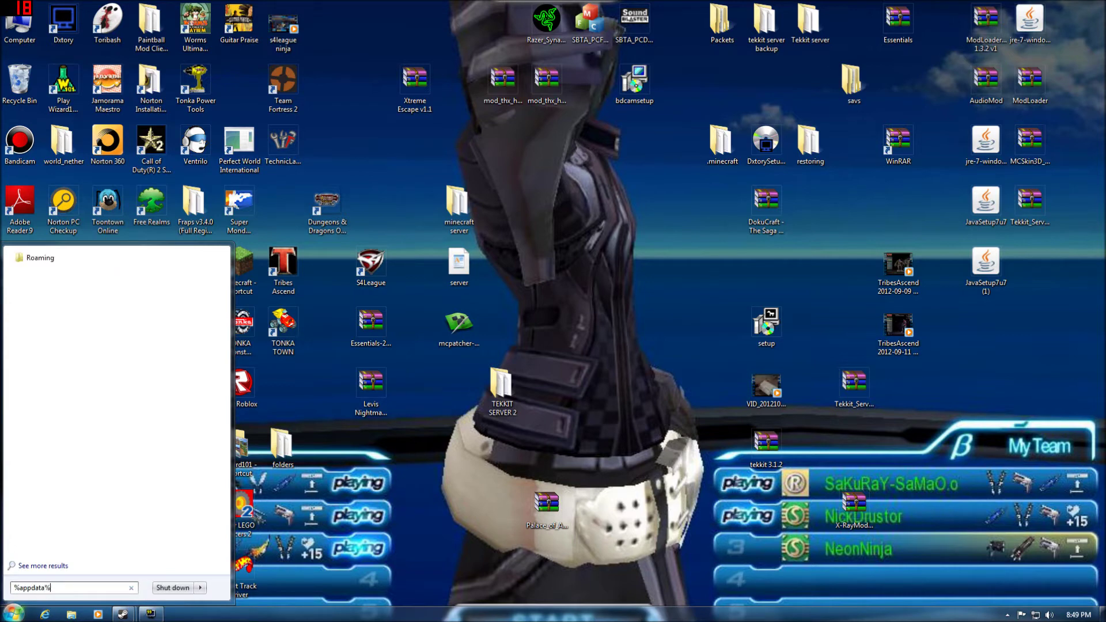
click(42, 262)
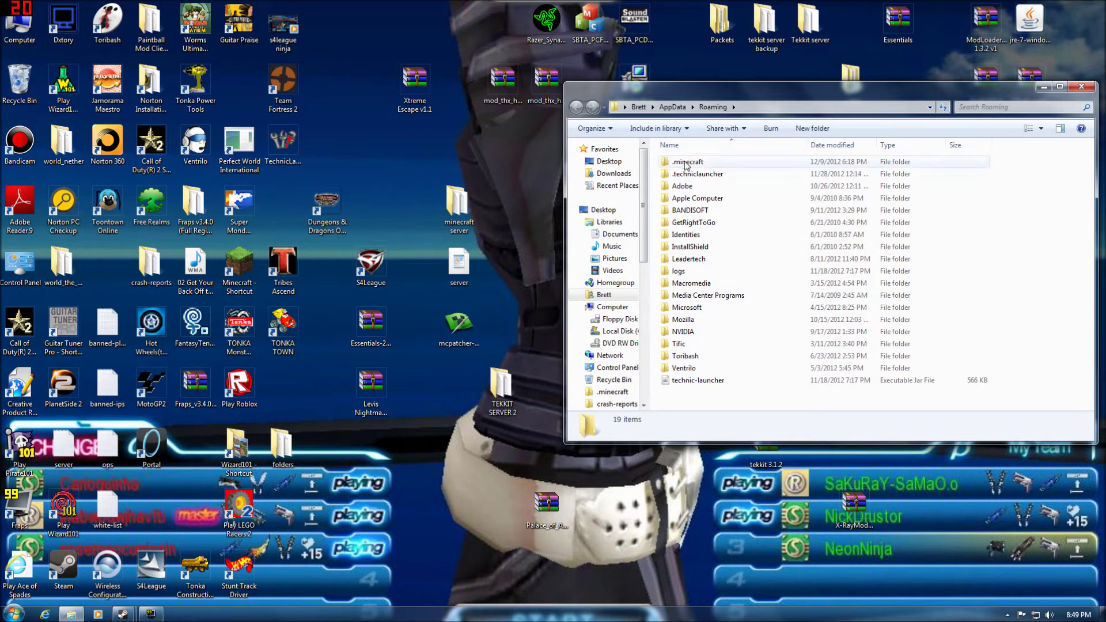
Look inside .minecraft, dismiss the folder and desktop context menus, and close the Roaming window.
double_click(684, 163)
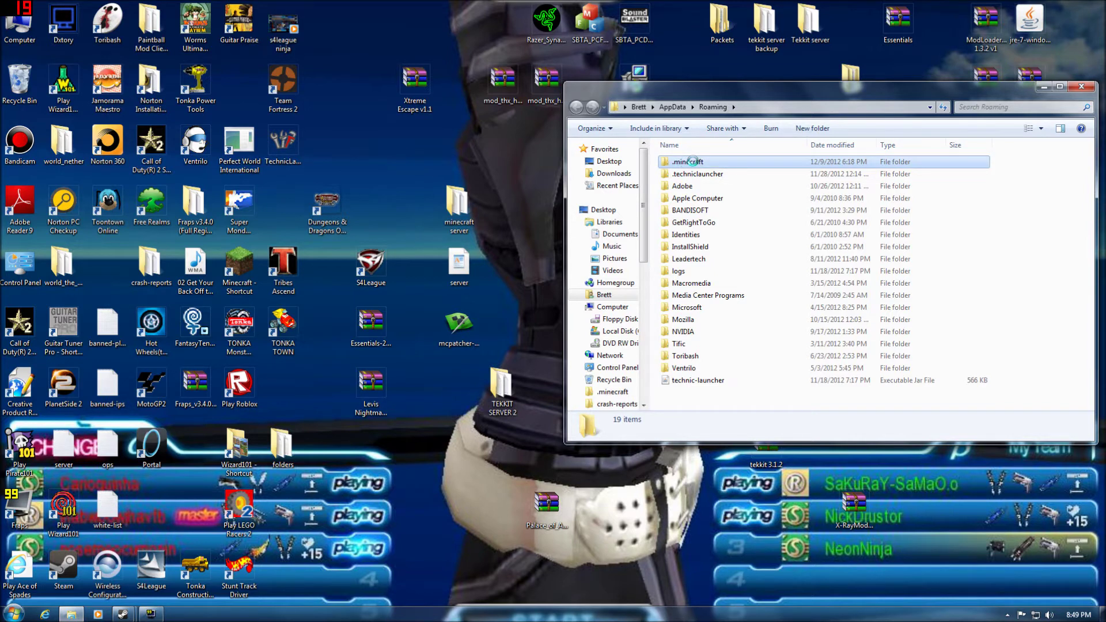
right_click(694, 163)
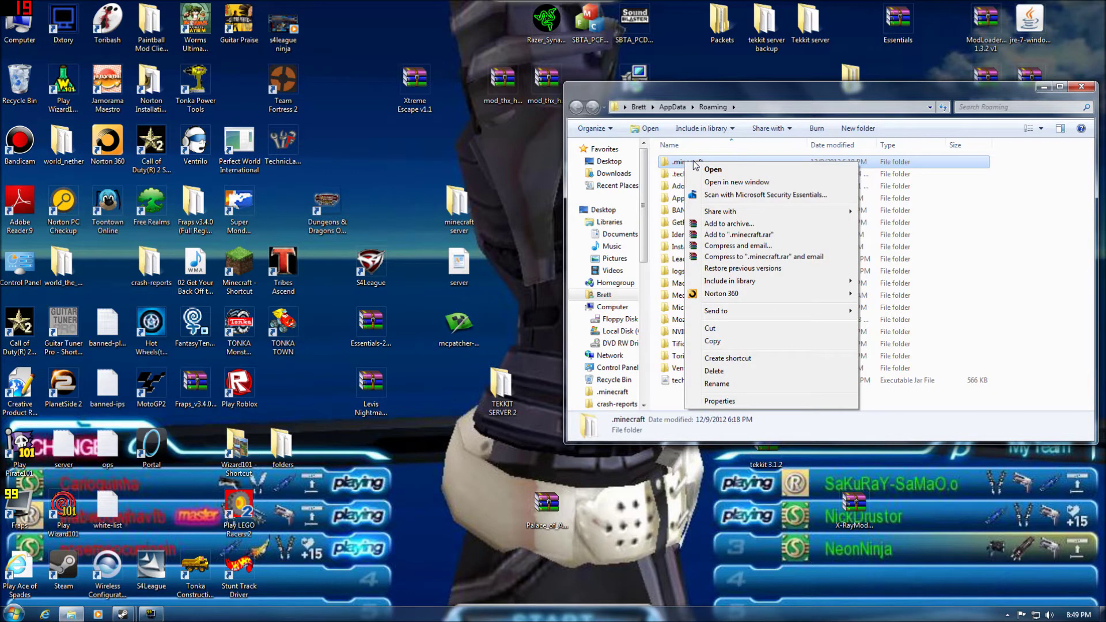
click(890, 94)
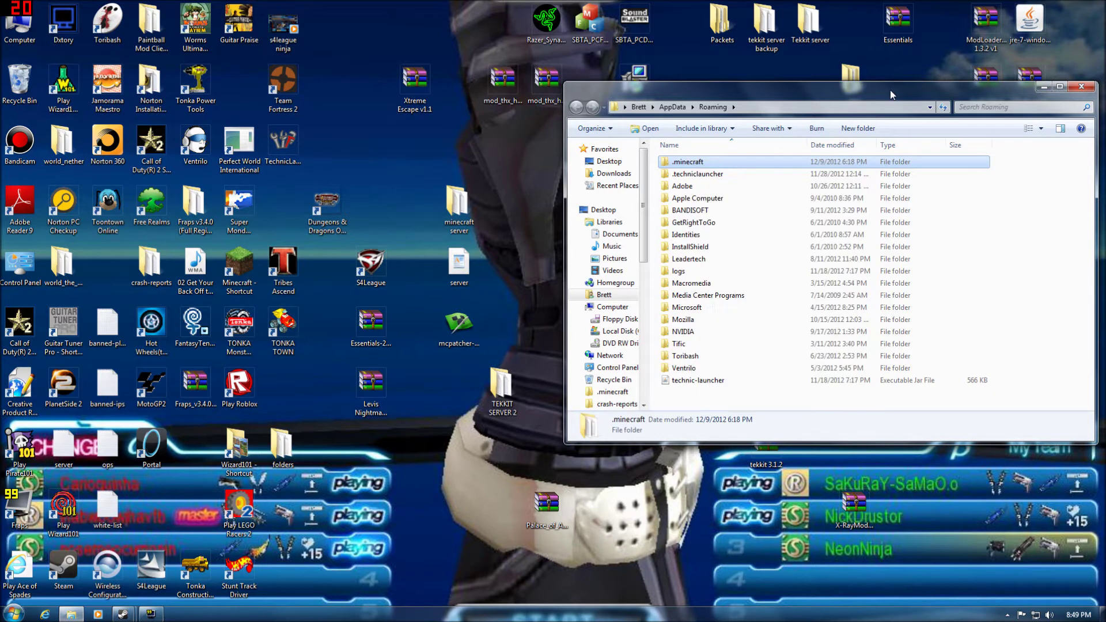
right_click(337, 144)
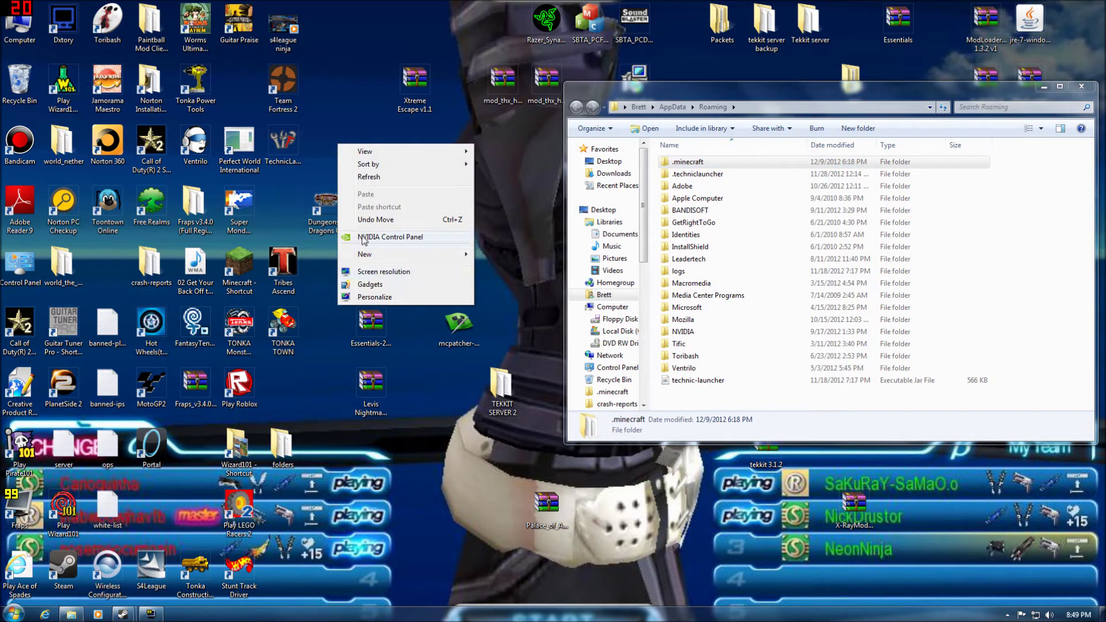
click(389, 114)
click(1081, 86)
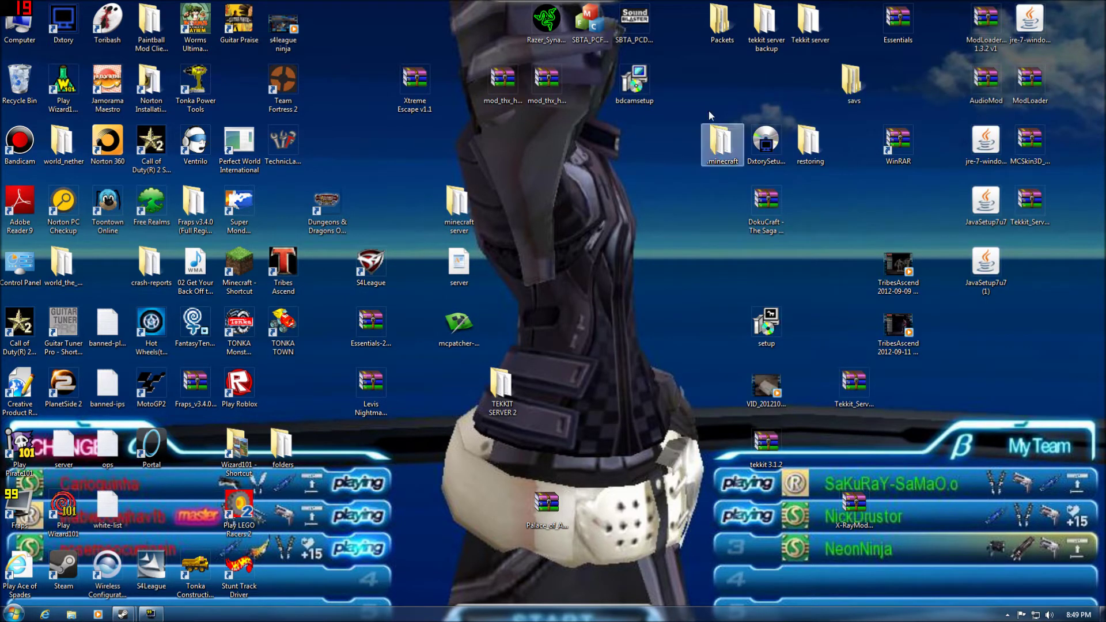
Run the desktop mcpatcher 2.4.4 program past the Security Warning to load minecraft.jar's mod list.
double_click(460, 342)
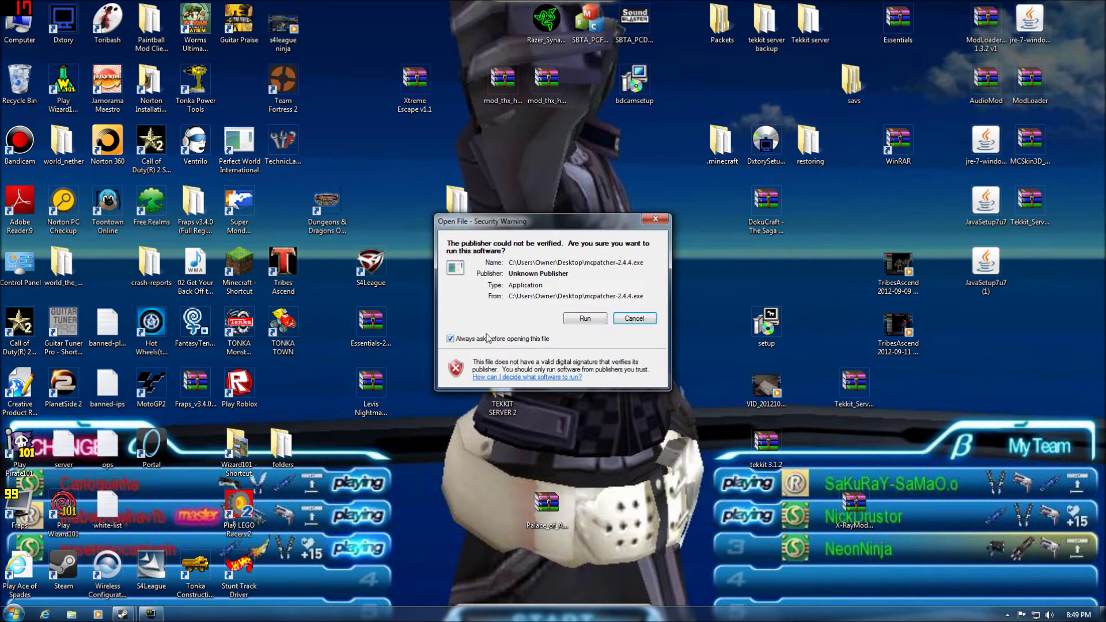
click(585, 319)
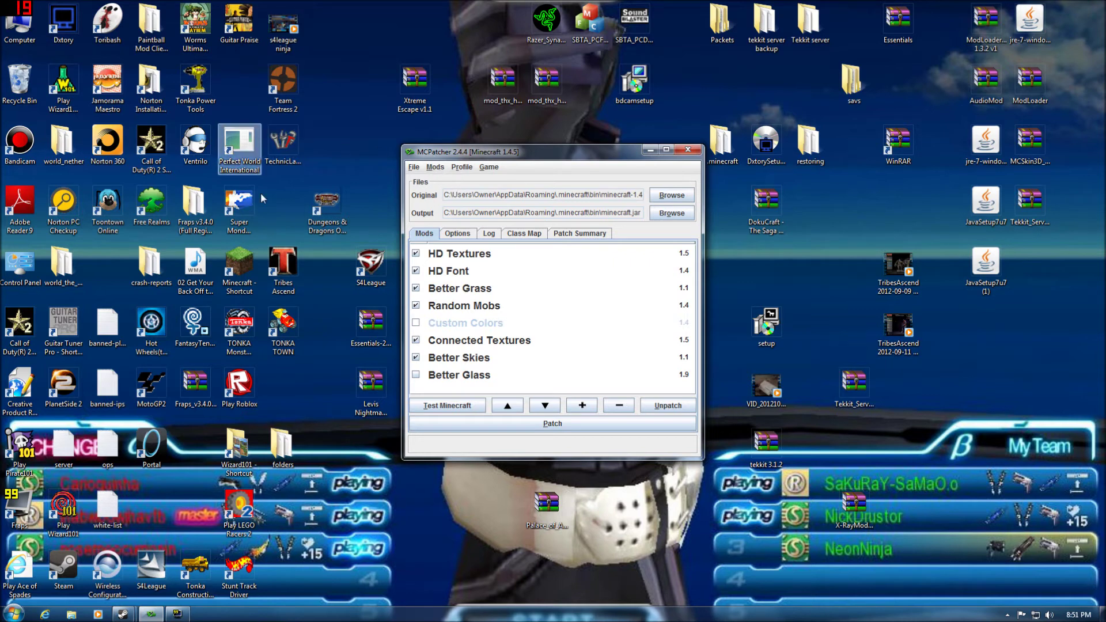
Patch minecraft.jar with the checked mods, including HD Textures and Connected Textures, then close MCPatcher.
click(566, 425)
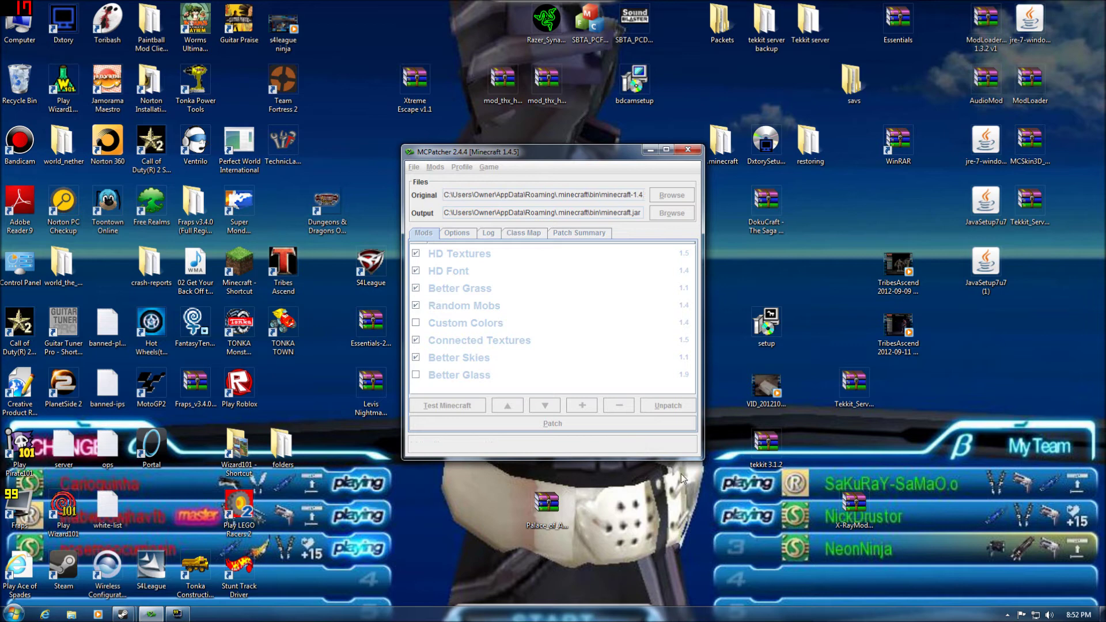
click(689, 151)
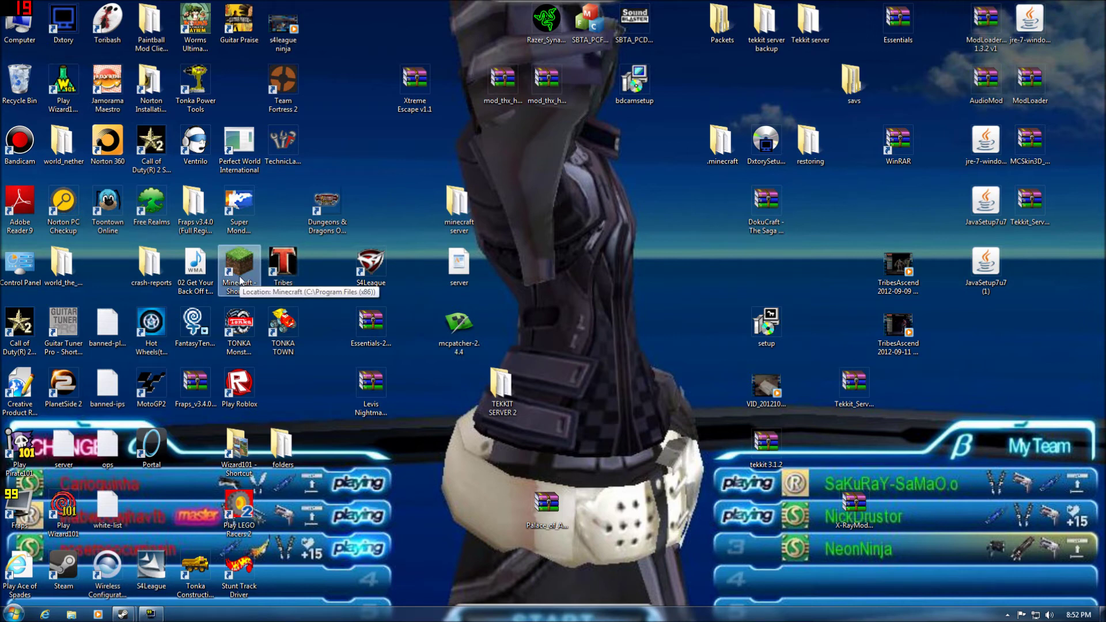
Run the Minecraft Shortcut from the desktop, approving the Security Warning.
double_click(241, 281)
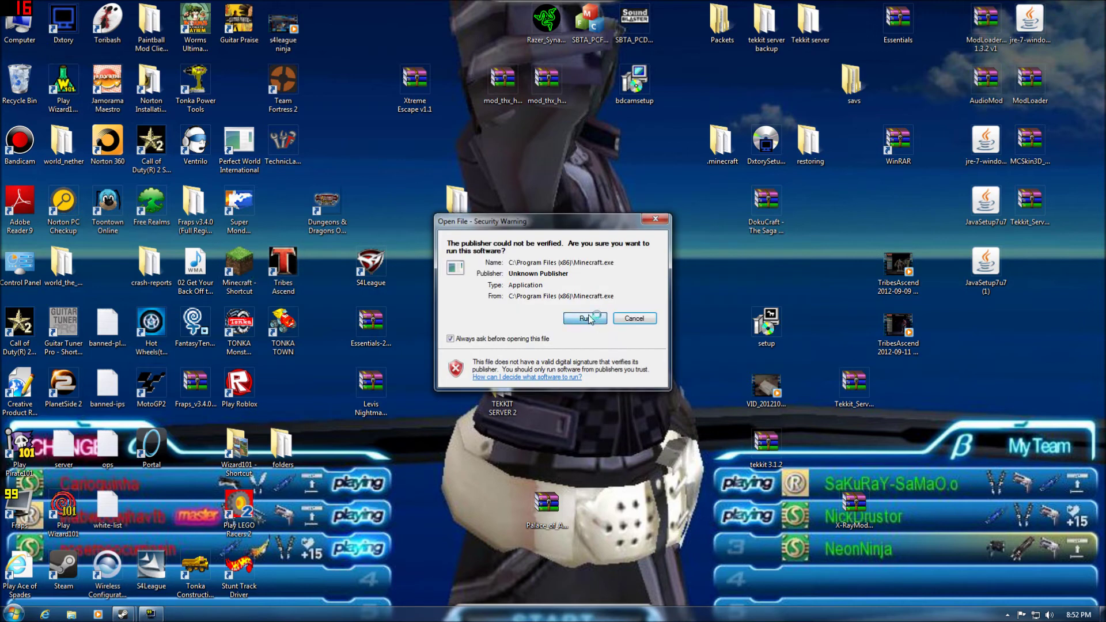
click(585, 319)
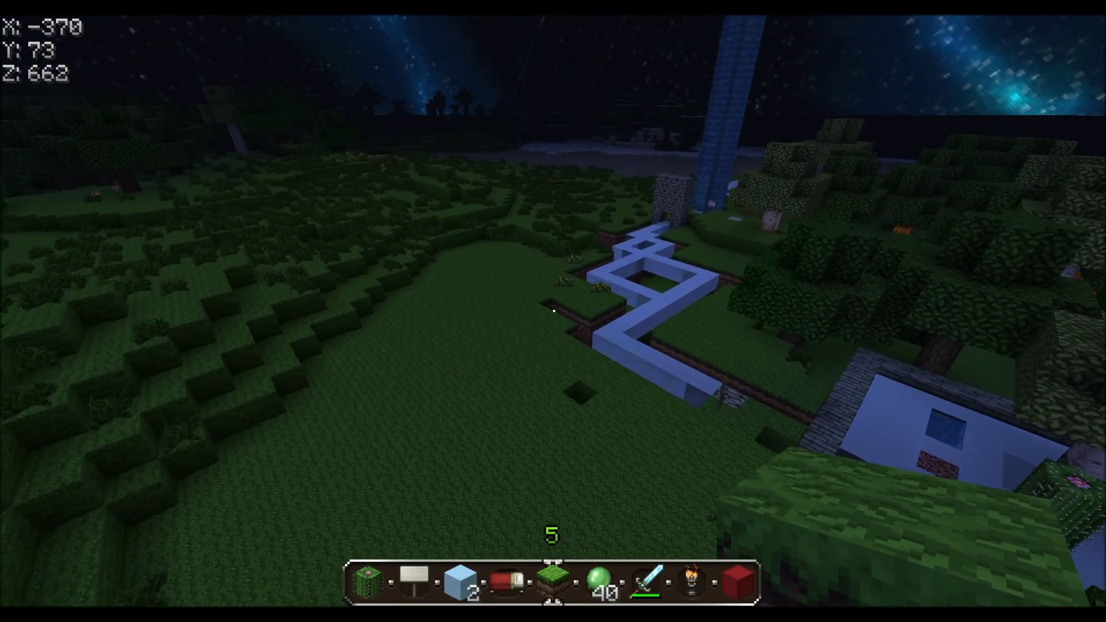
Walk forward past the stone-ringed pools into the pond, reaching X -348, Y 61, Z 684.
key(w)
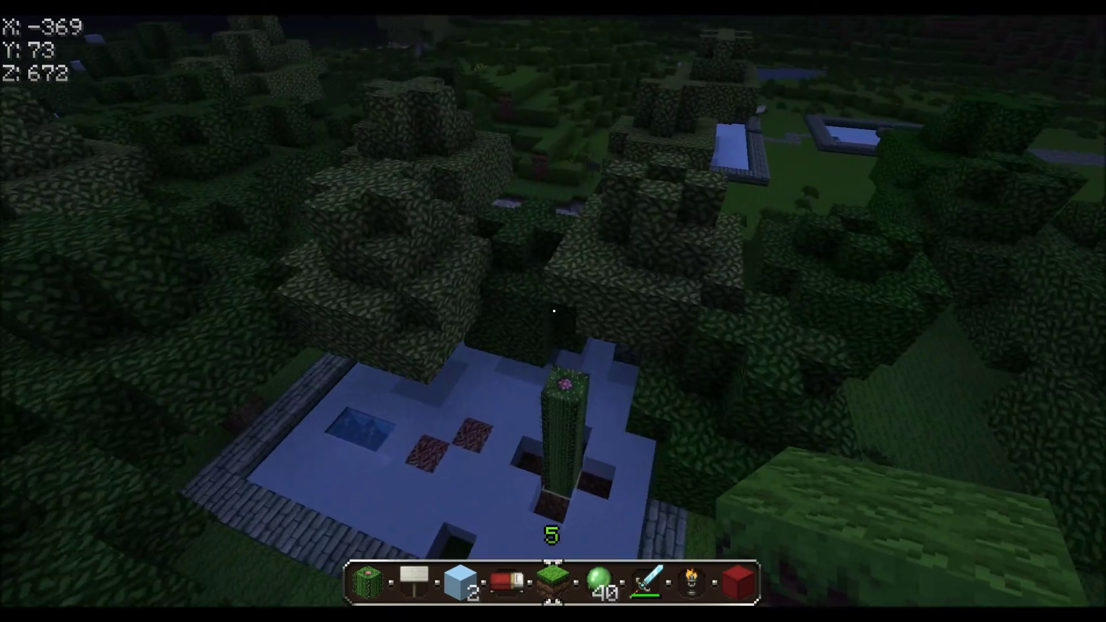
key(w)
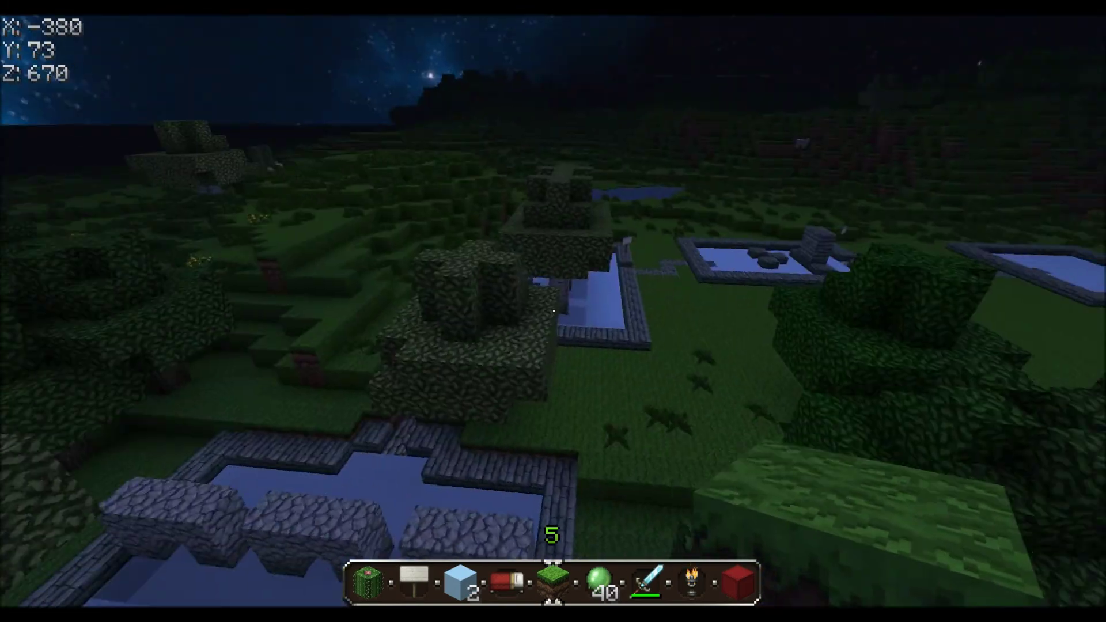
key(w)
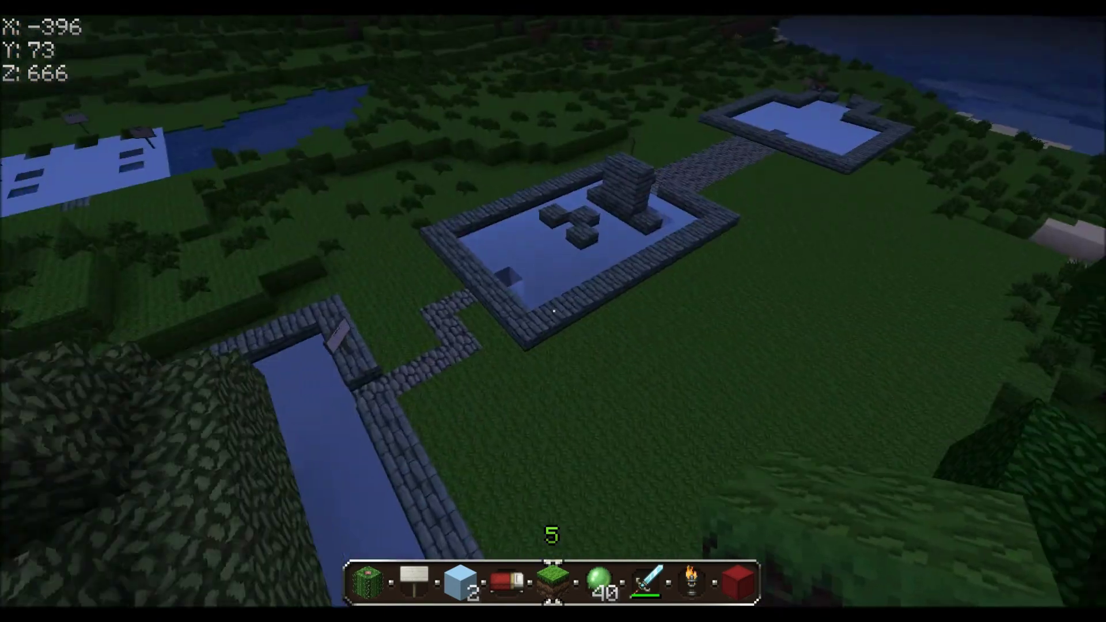
key(w)
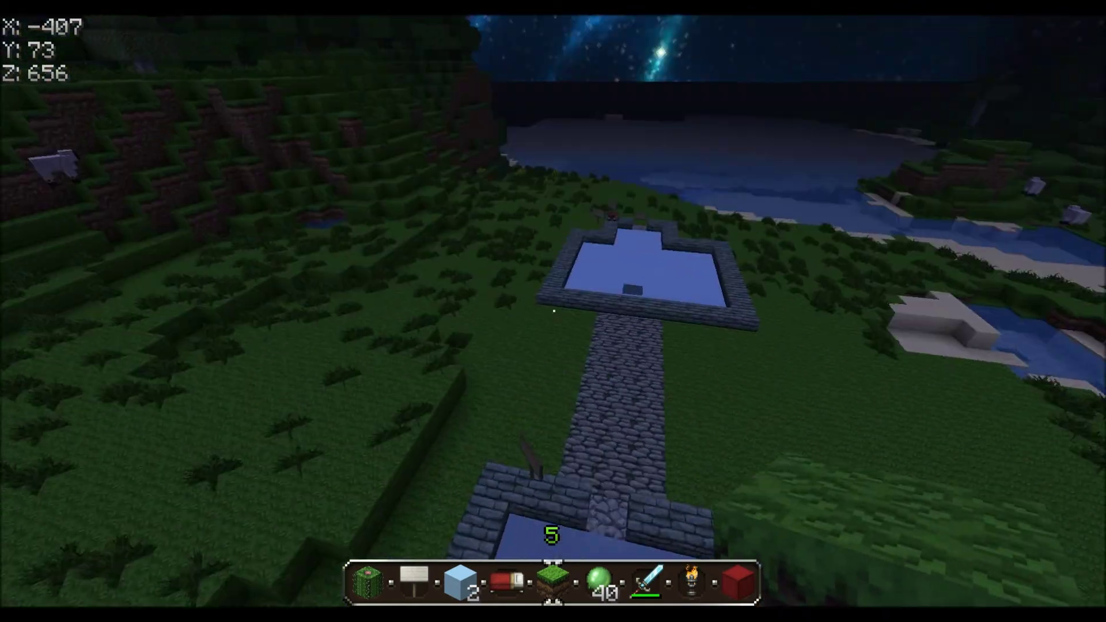
key(w)
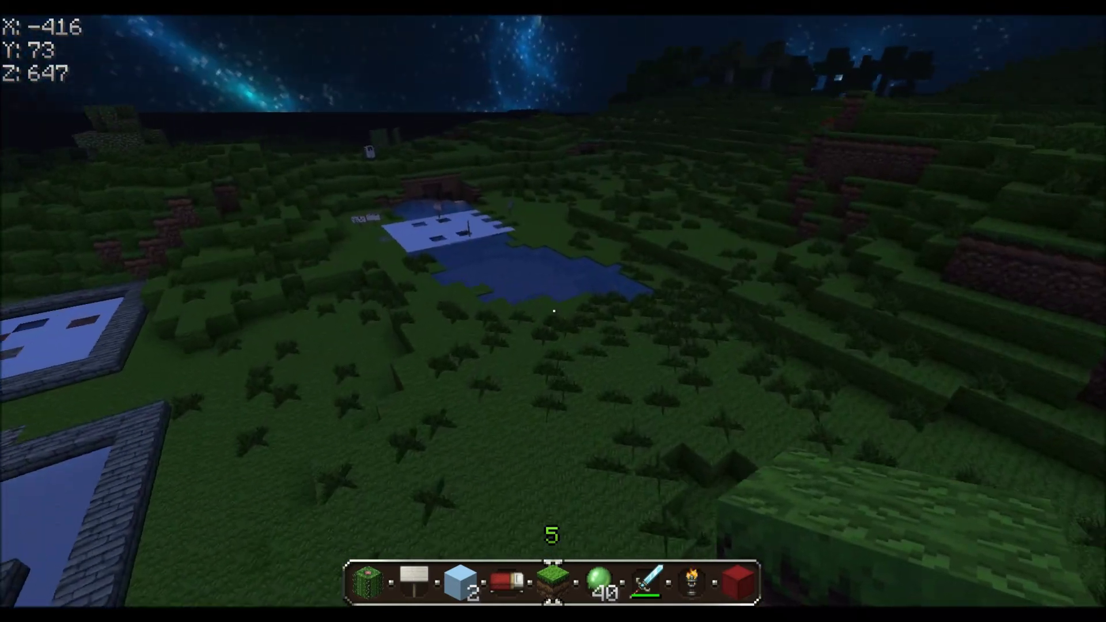
key(w)
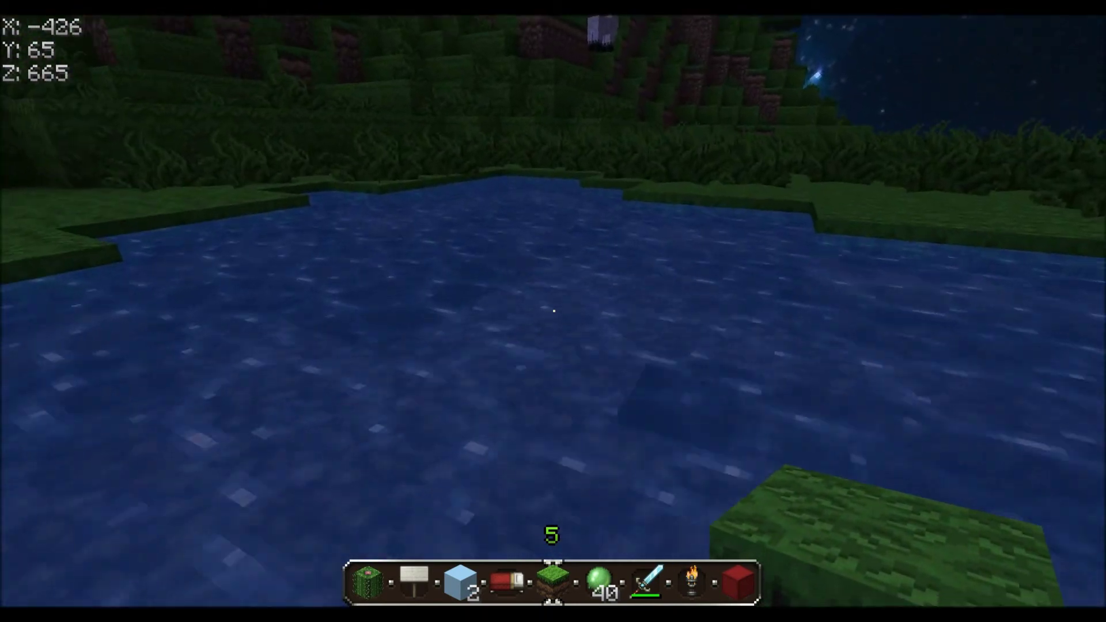
key(w)
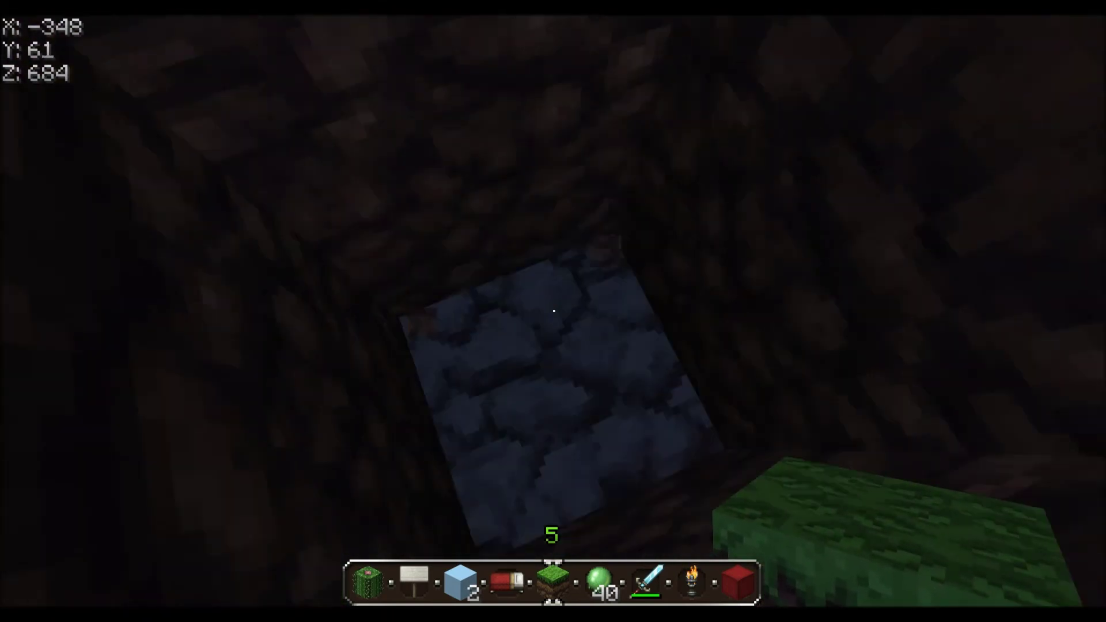
Jump out of the shaft and walk over the ice path to a treetop overlook at X -383, Y 78, Z 706.
key(space)
key(w)
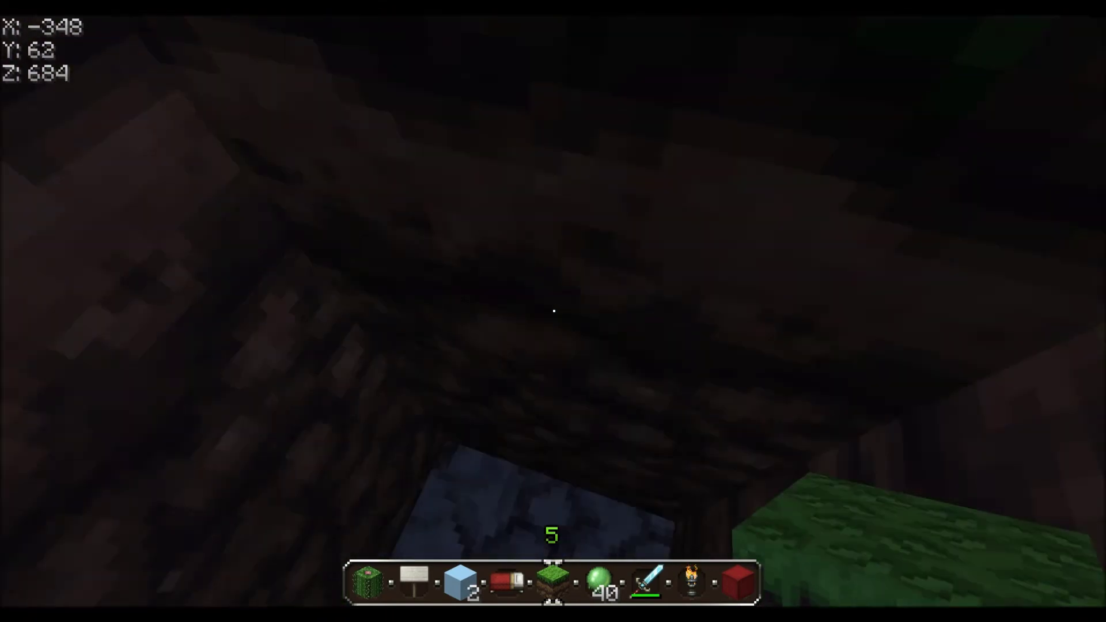
key(w)
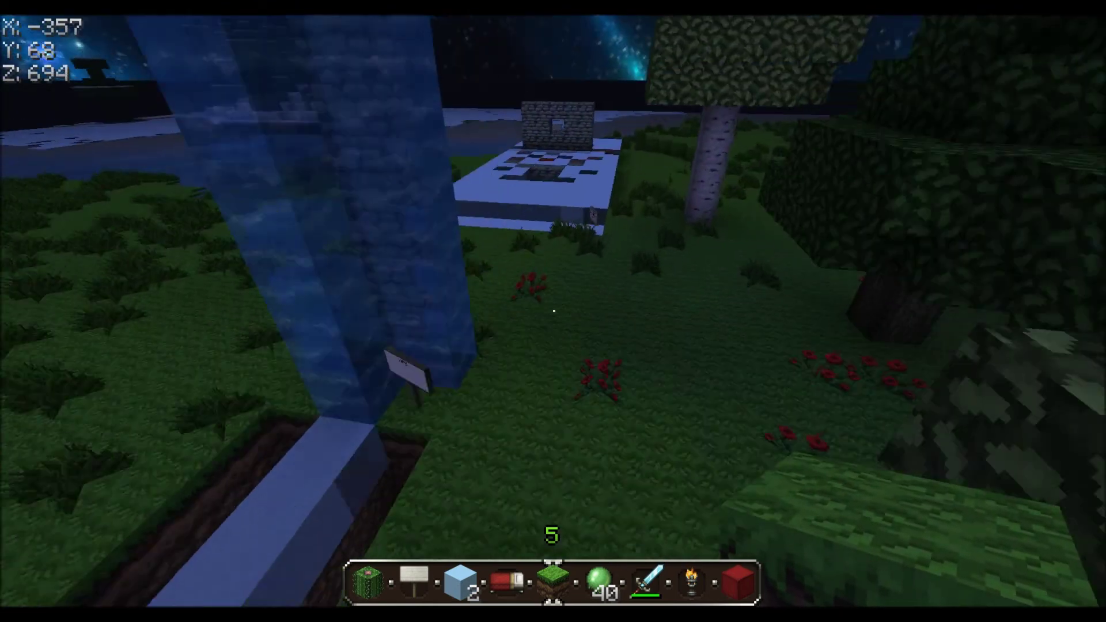
key(w)
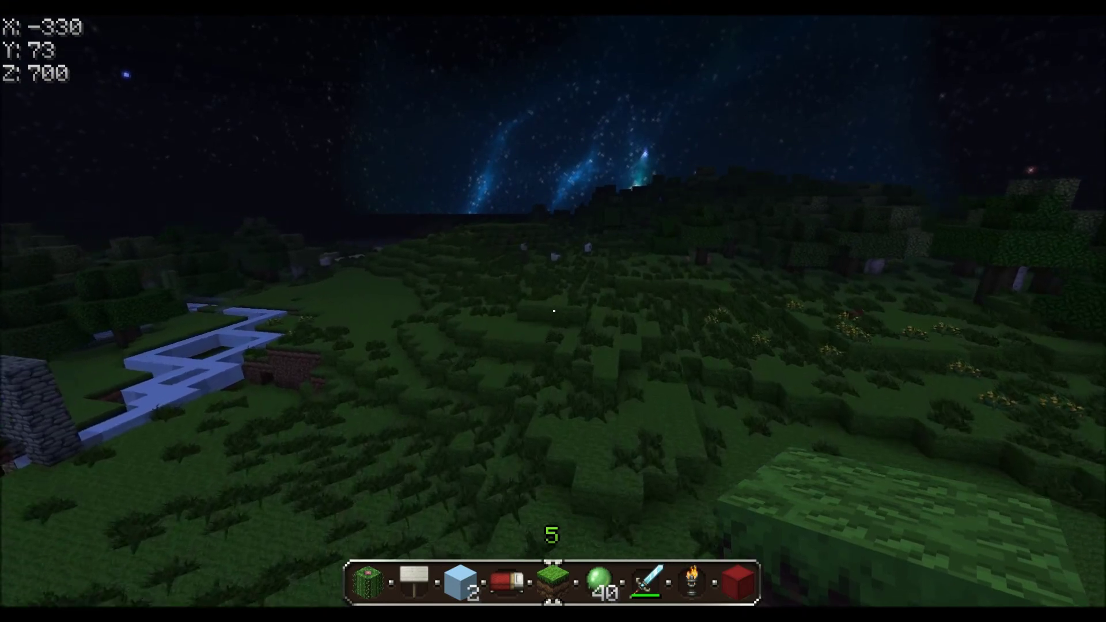
key(w)
key(space)
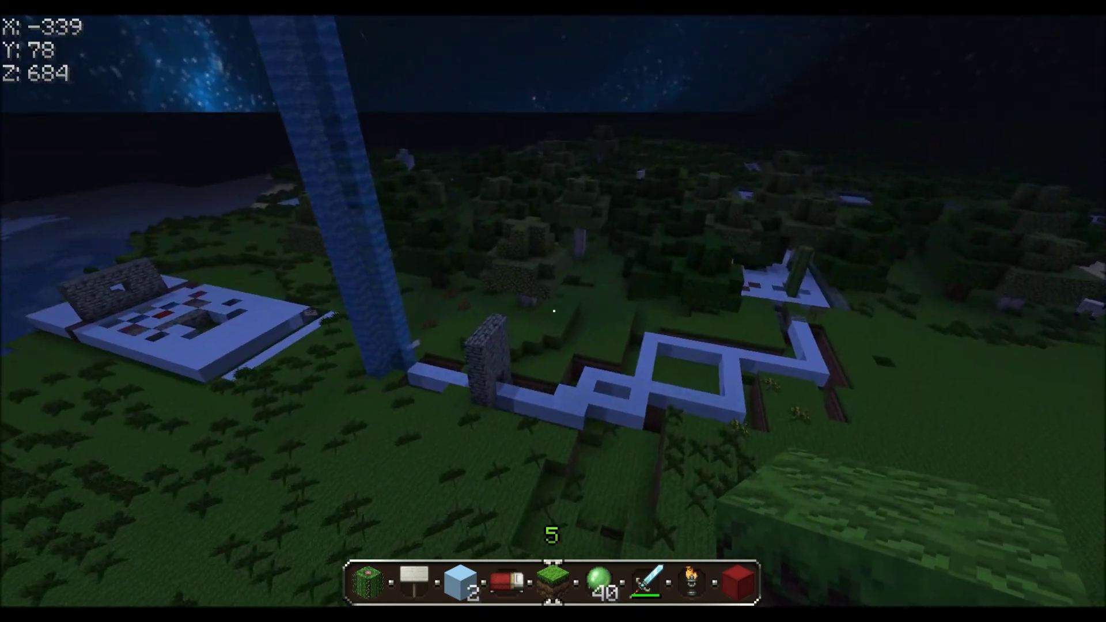
key(w)
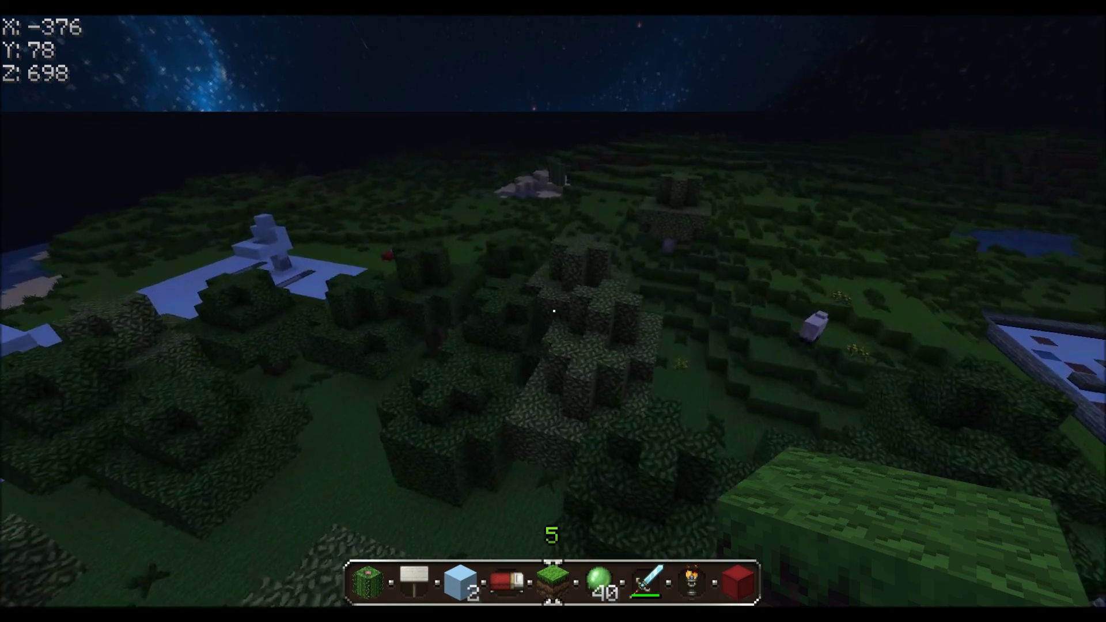
key(w)
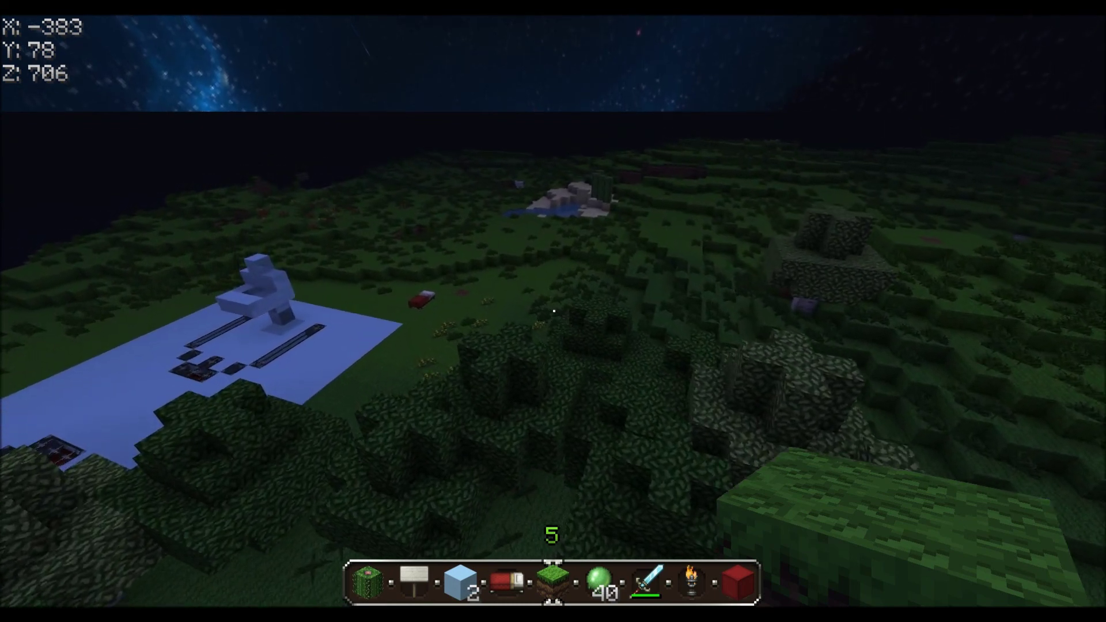